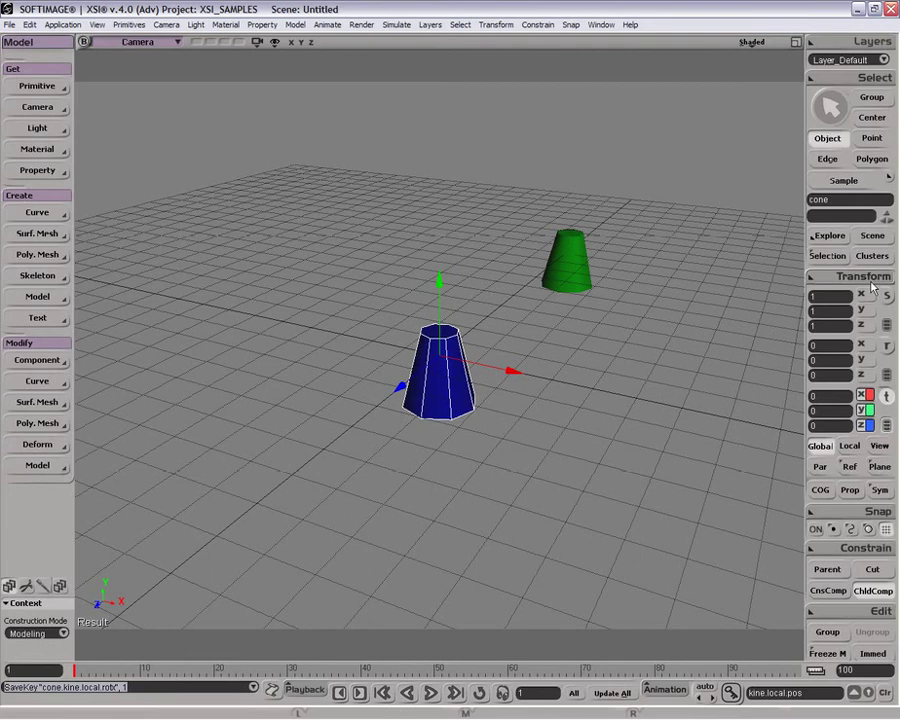
Step: Turn on Use 3D Manipulators in the Transform preferences, and move and narrow the preferences window so both cones stay visible
{"action": "left_click", "coordinate": [868, 280]}
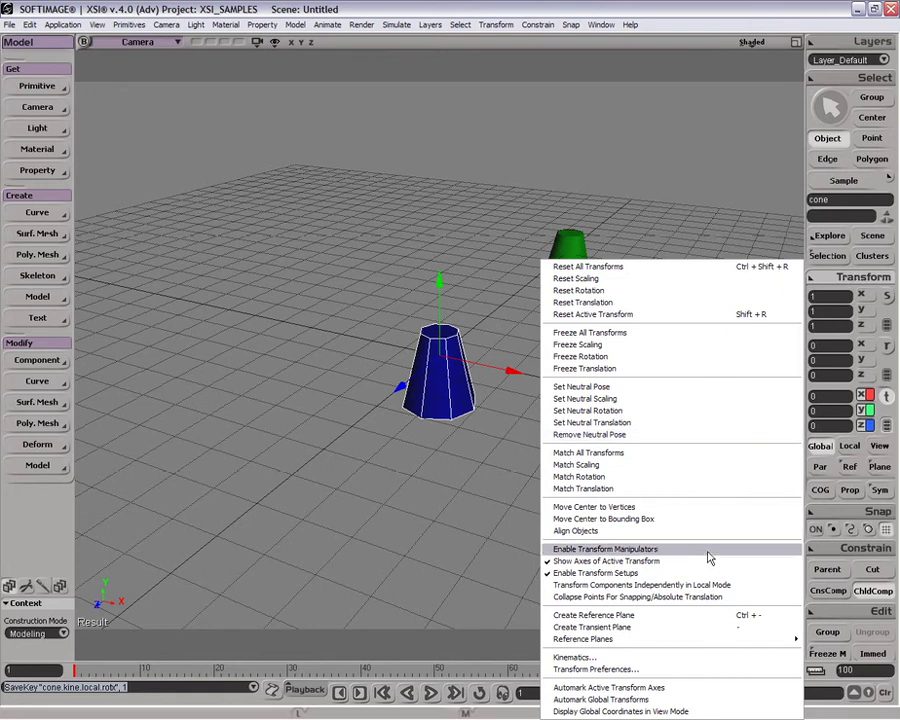
{"action": "left_click", "coordinate": [695, 670]}
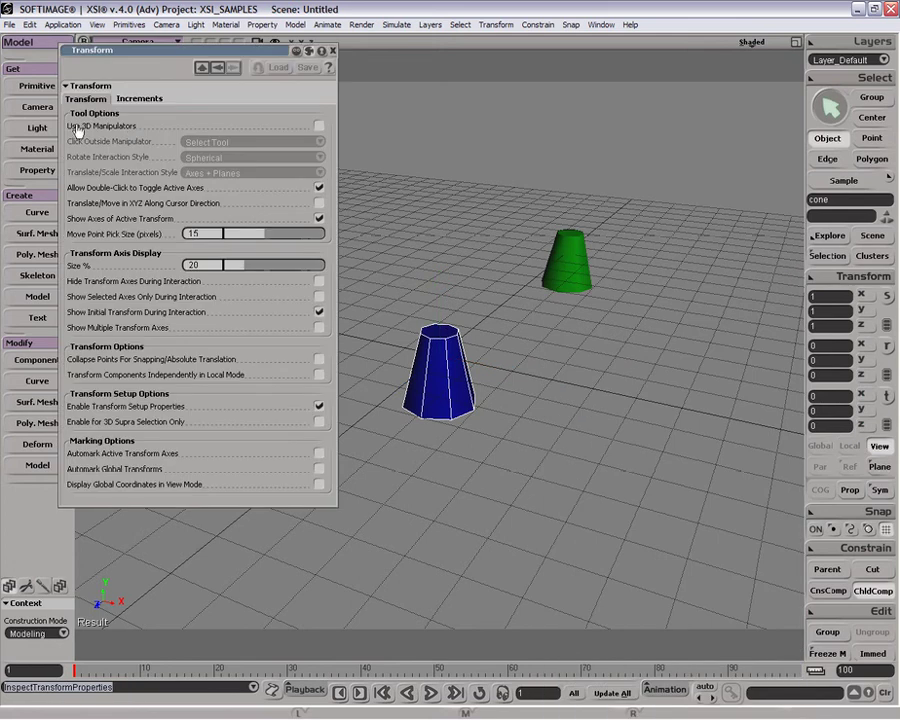
{"action": "left_click", "coordinate": [319, 127]}
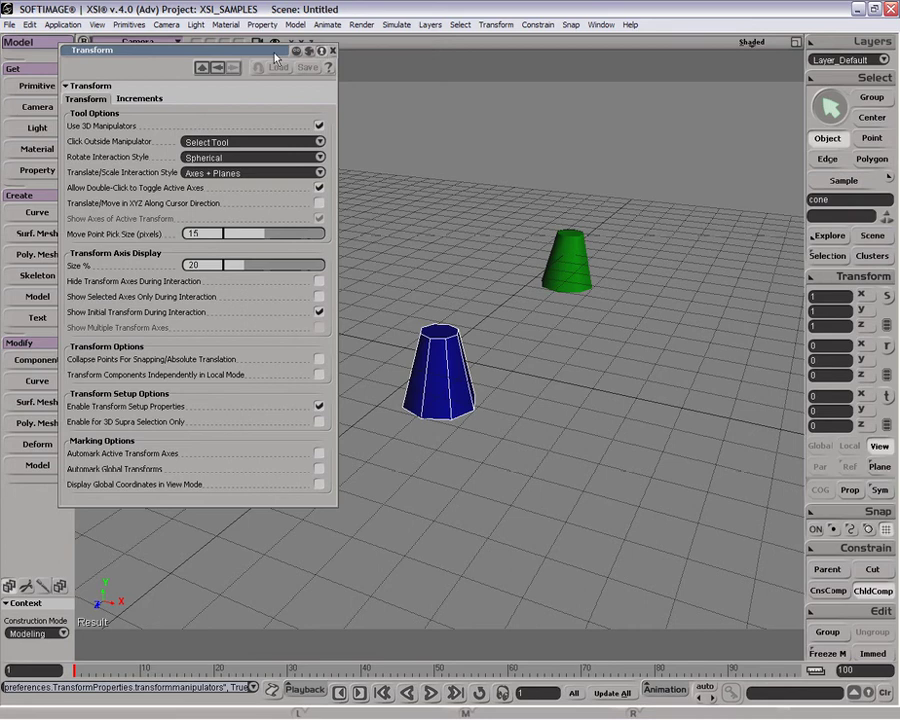
{"action": "left_click_drag", "start_coordinate": [275, 55], "coordinate": [217, 46]}
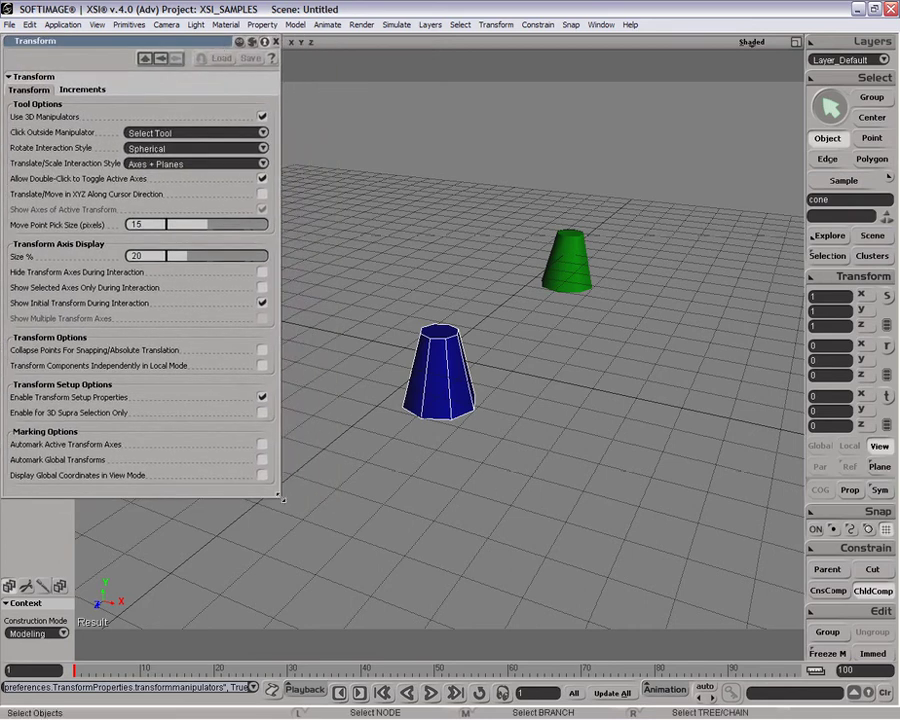
{"action": "left_click_drag", "start_coordinate": [283, 500], "coordinate": [240, 497]}
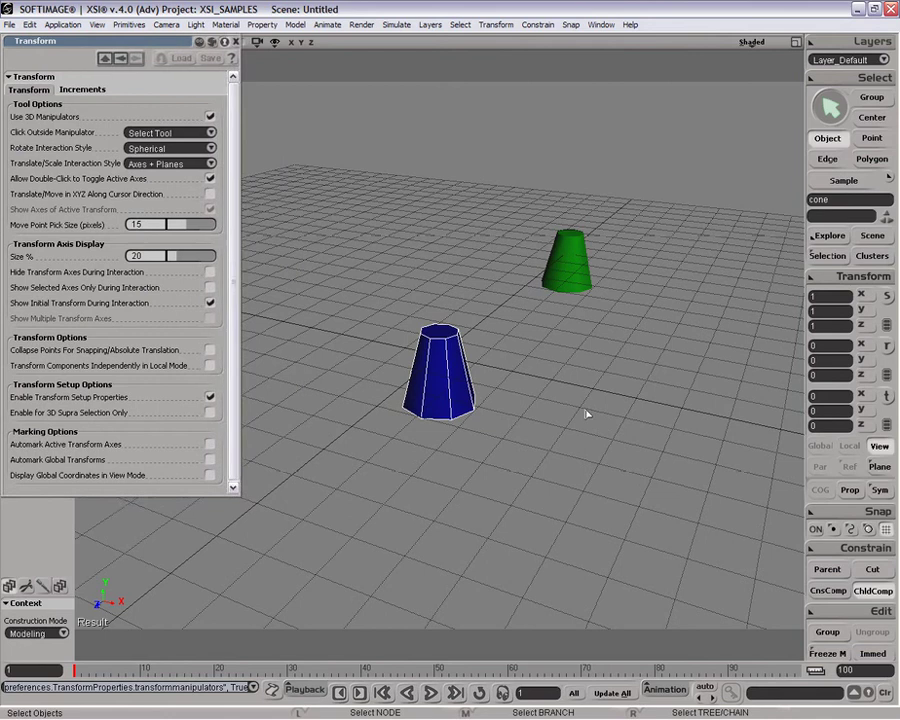
Step: Try translating the blue cone upward along Y with its 3D manipulator, and undo each move
{"action": "key", "text": "v"}
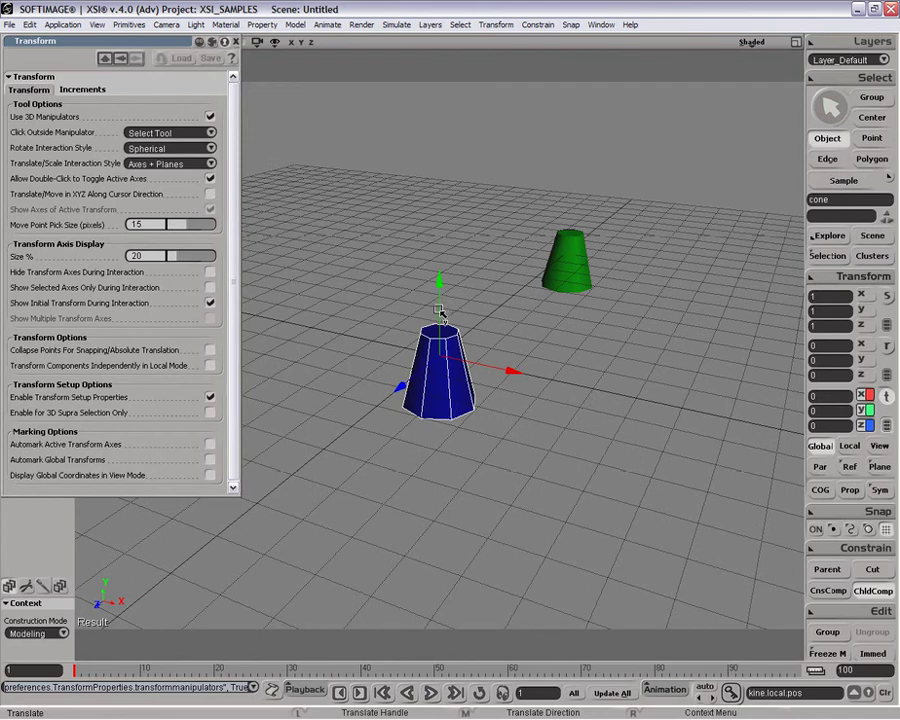
{"action": "left_click_drag", "start_coordinate": [441, 321], "coordinate": [437, 301]}
{"action": "key", "text": "ctrl+z"}
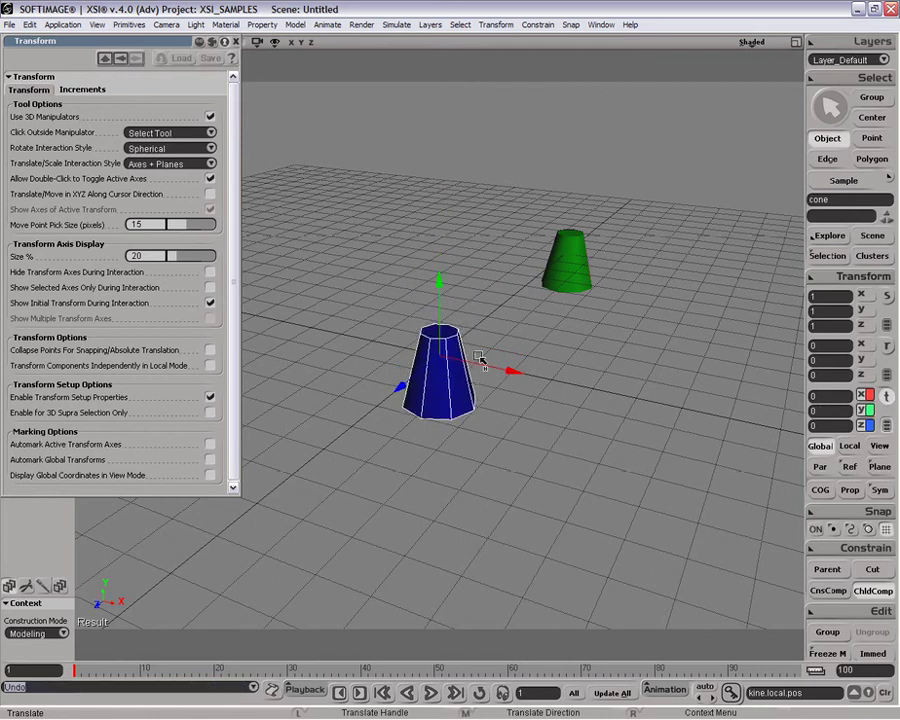
{"action": "left_click_drag", "start_coordinate": [436, 348], "coordinate": [434, 270]}
{"action": "key", "text": "ctrl+z"}
{"action": "key", "text": "ctrl+z"}
Step: Restrict the blue cone's translation to the Y axis, and add the X and Z axes back to the active ones
{"action": "double_click", "coordinate": [441, 318]}
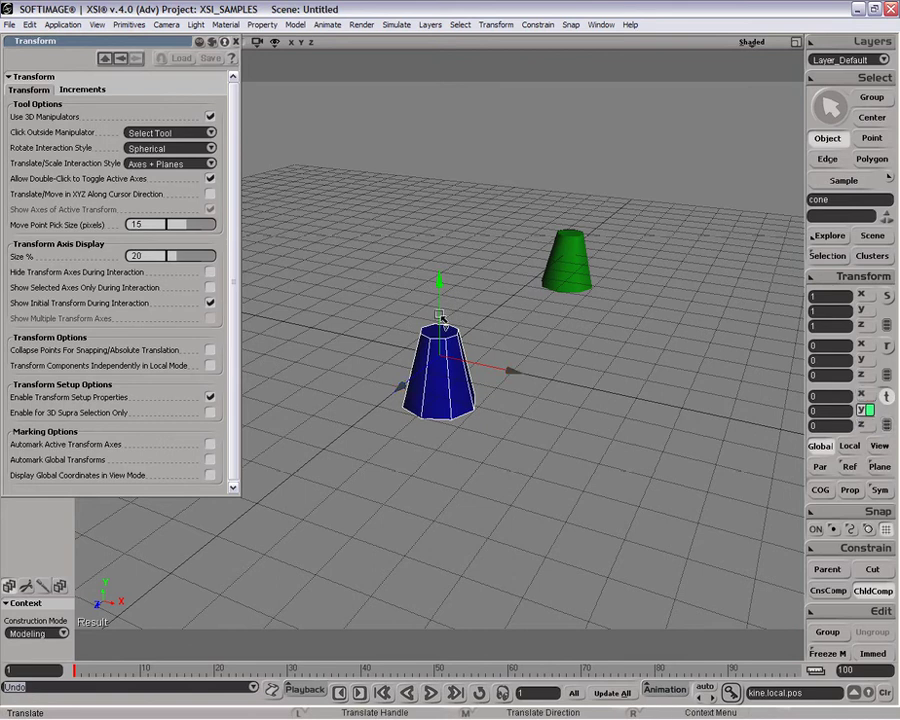
{"action": "left_click", "coordinate": [481, 367], "text": "ctrl"}
{"action": "left_click", "coordinate": [403, 387], "text": "ctrl"}
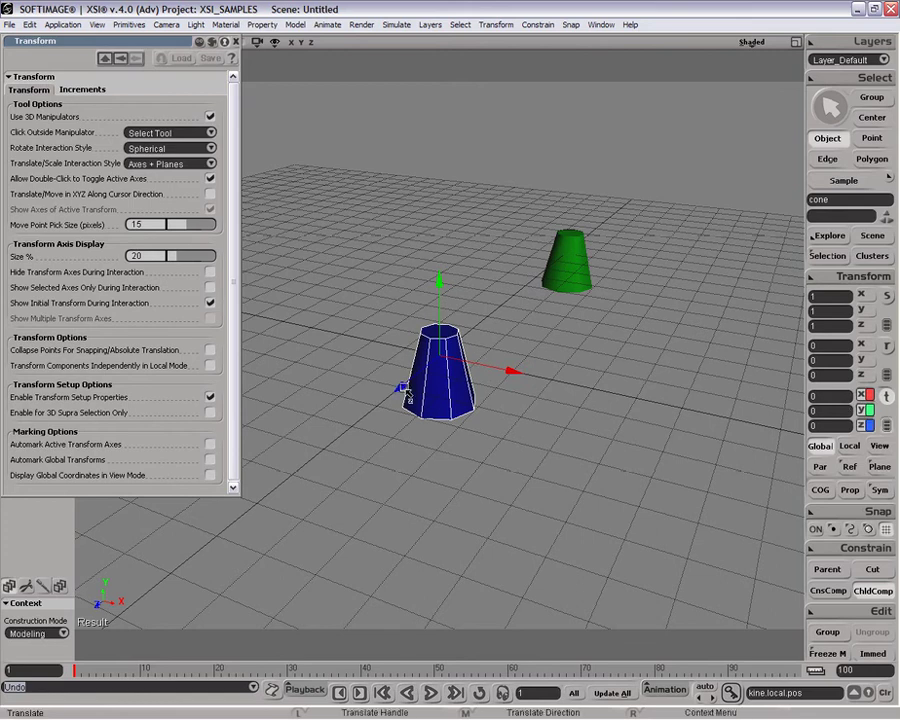
Step: Try rotating the blue cone with its rotation manipulator, and undo the rotation
{"action": "key", "text": "r"}
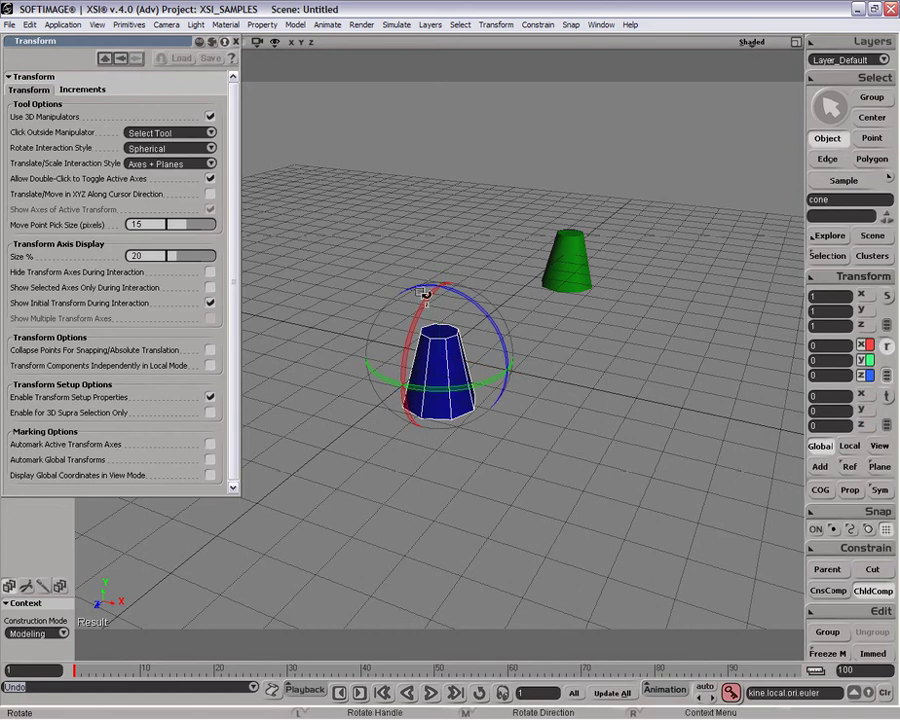
{"action": "left_click_drag", "start_coordinate": [427, 304], "coordinate": [399, 188]}
{"action": "key", "text": "ctrl+z"}
{"action": "key", "text": "ctrl+z"}
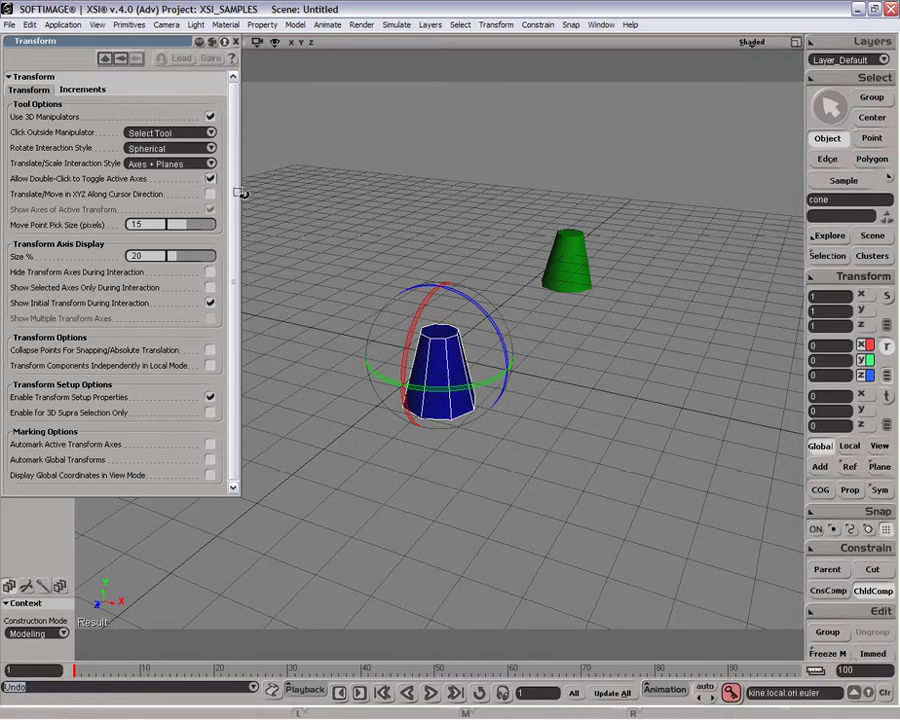
Step: With translation active and Click Outside Manipulator on Select Tool, select the green cone and reselect the blue one
{"action": "key", "text": "v"}
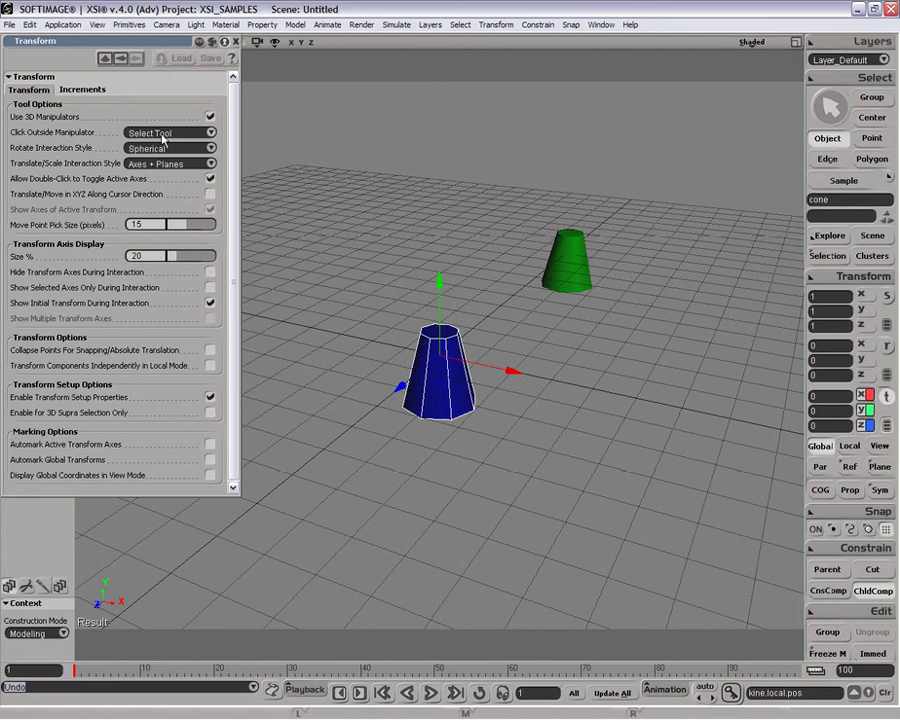
{"action": "left_click", "coordinate": [190, 134]}
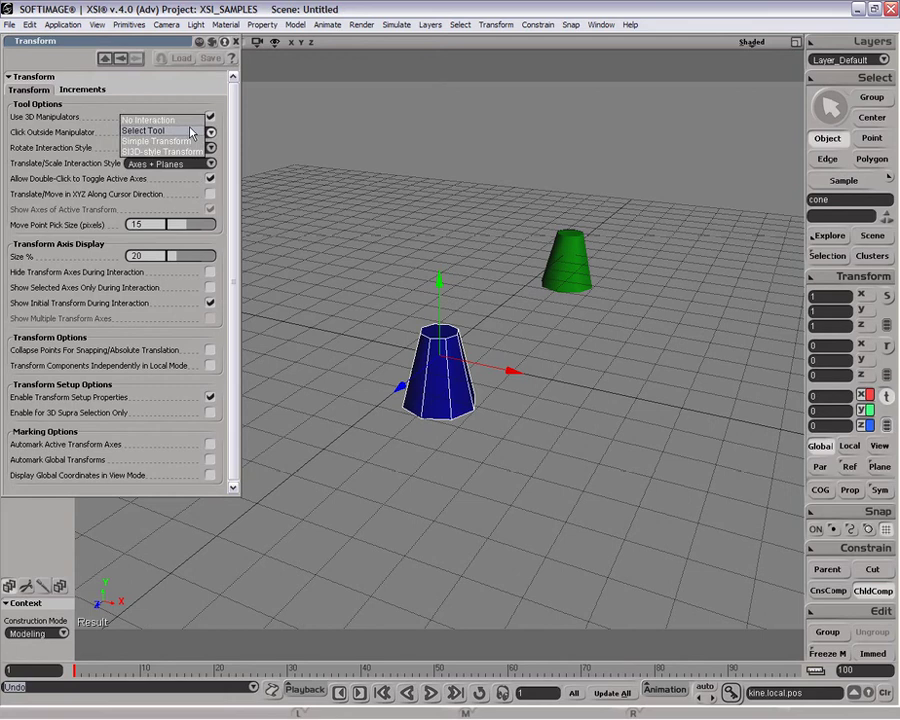
{"action": "left_click", "coordinate": [190, 131]}
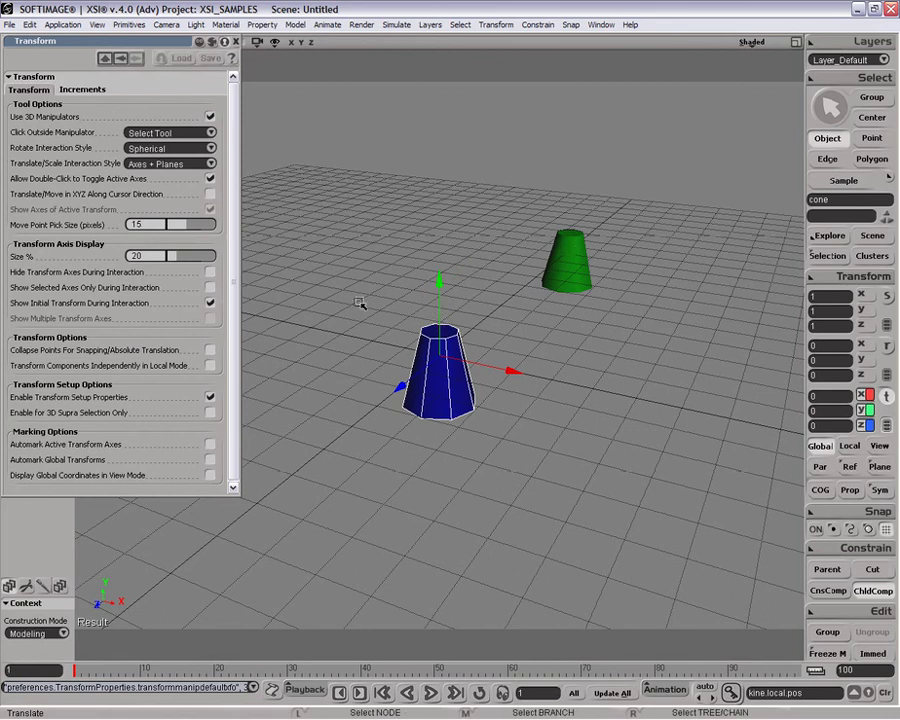
{"action": "left_click", "coordinate": [574, 268]}
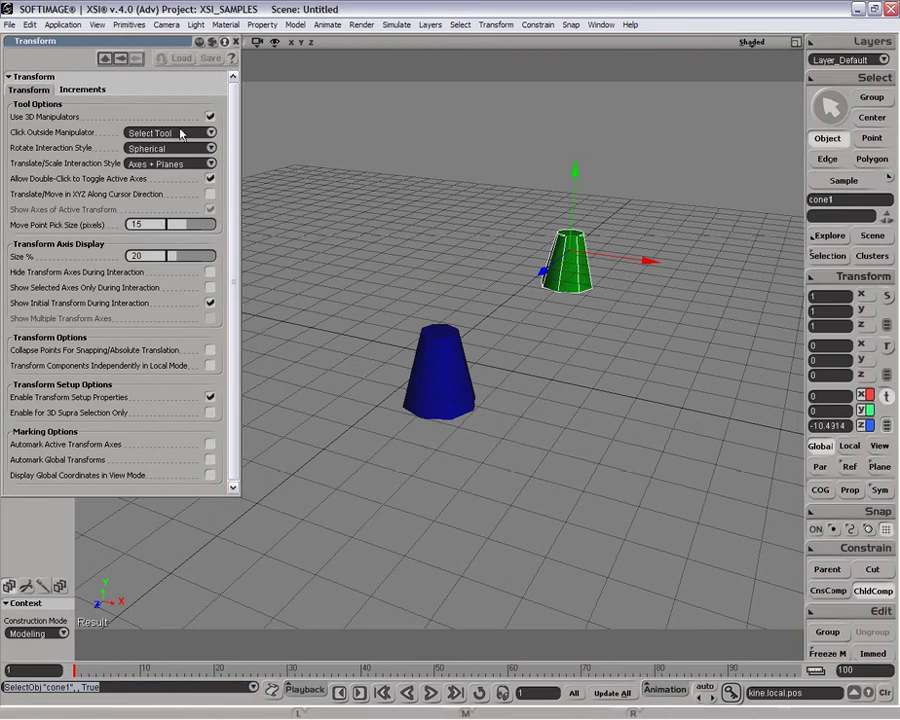
{"action": "left_click", "coordinate": [450, 410]}
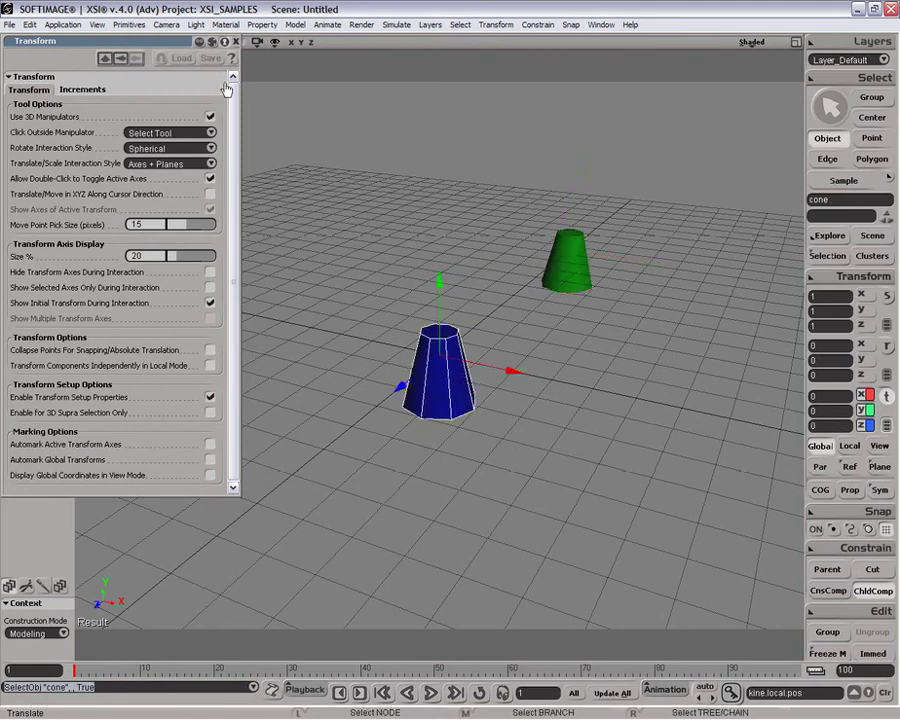
Step: Set Click Outside Manipulator to Simple Transform, try moving the blue cone freely from empty space, and undo the move
{"action": "left_click", "coordinate": [178, 137]}
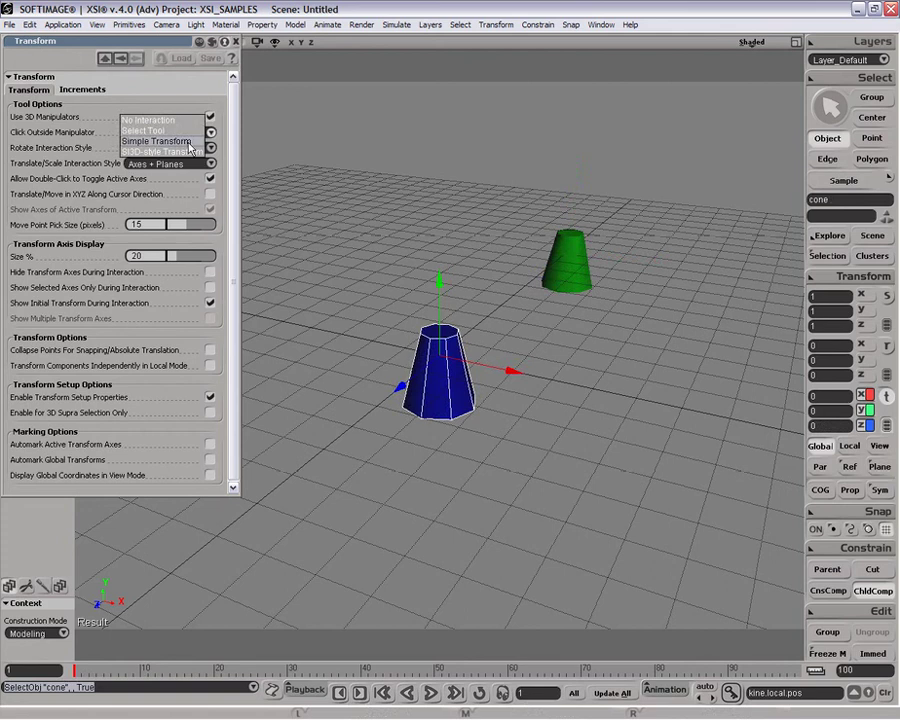
{"action": "left_click", "coordinate": [190, 147]}
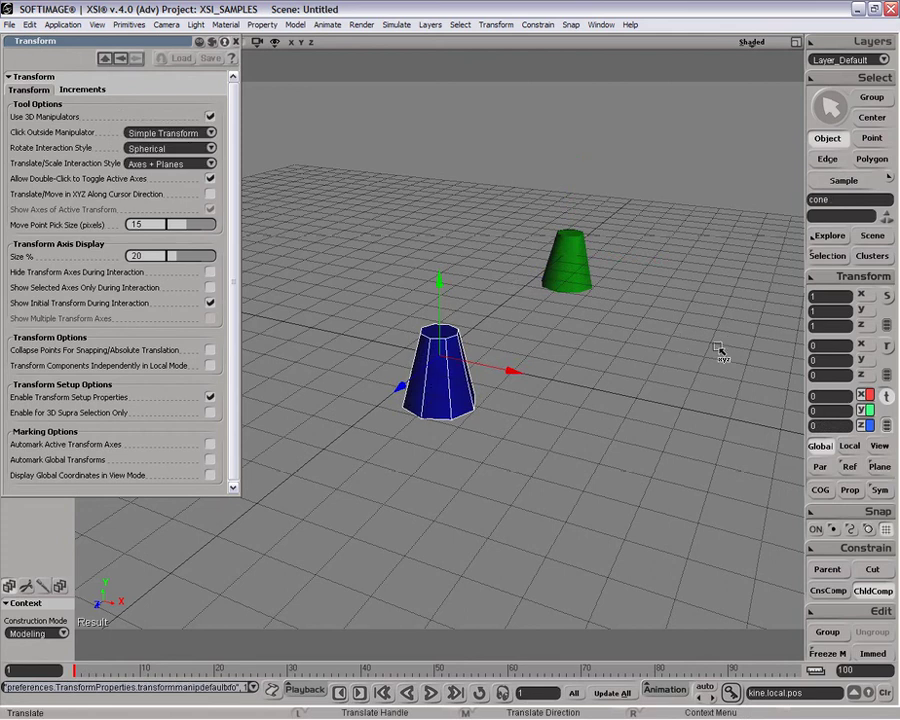
{"action": "left_click_drag", "start_coordinate": [721, 345], "coordinate": [745, 368]}
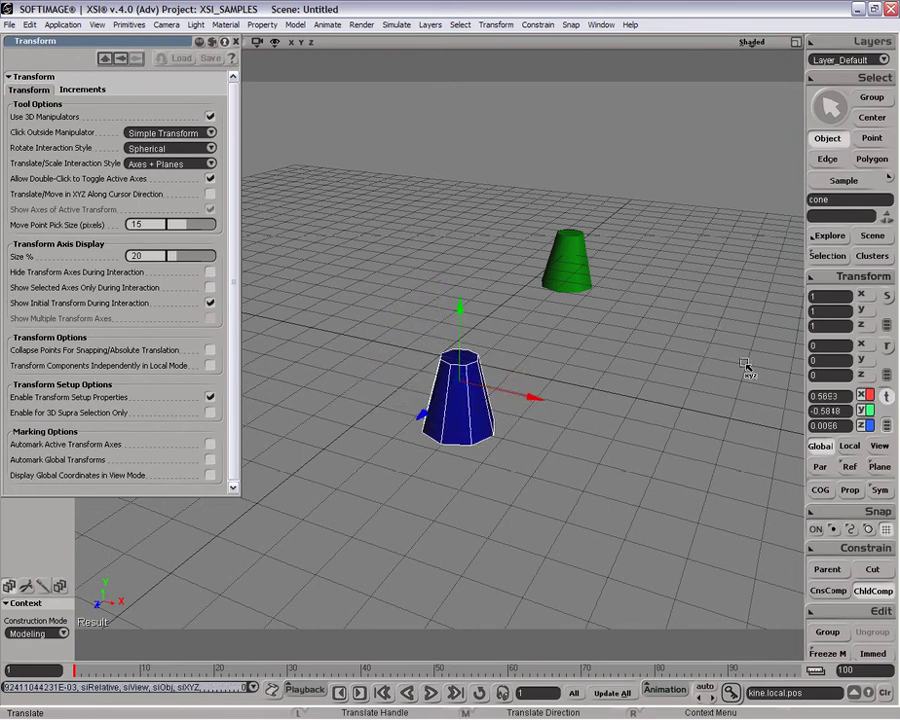
{"action": "key", "text": "ctrl+z"}
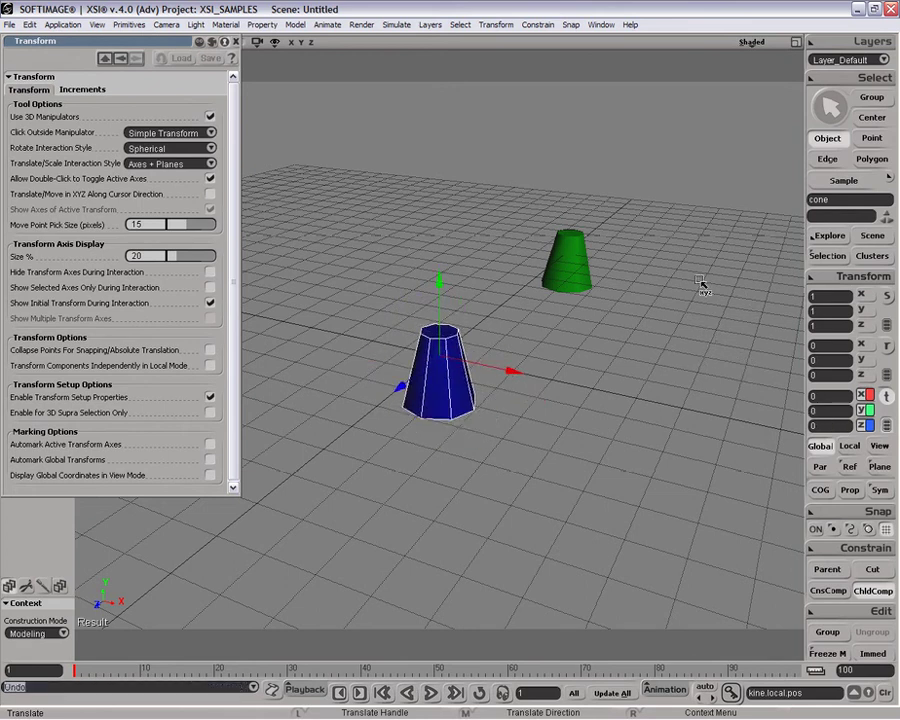
Step: Try moving the blue cone from empty space by about 6.2 in Y, 5.1 in Z and -6 in X, undoing each move
{"action": "left_click_drag", "start_coordinate": [737, 328], "coordinate": [743, 70]}
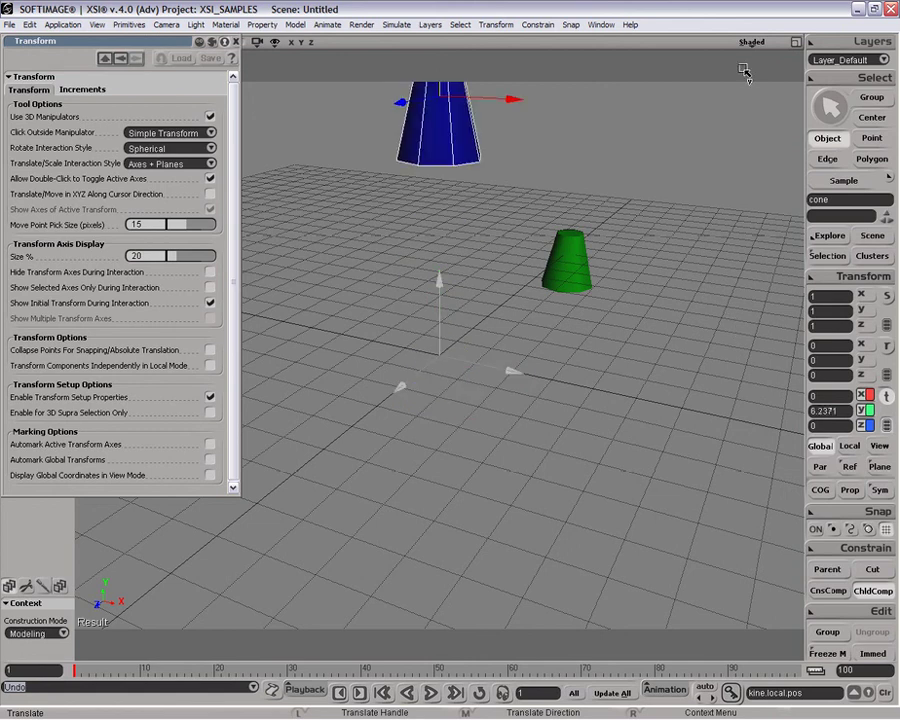
{"action": "key", "text": "ctrl+z"}
{"action": "left_click_drag", "start_coordinate": [735, 157], "coordinate": [640, 288]}
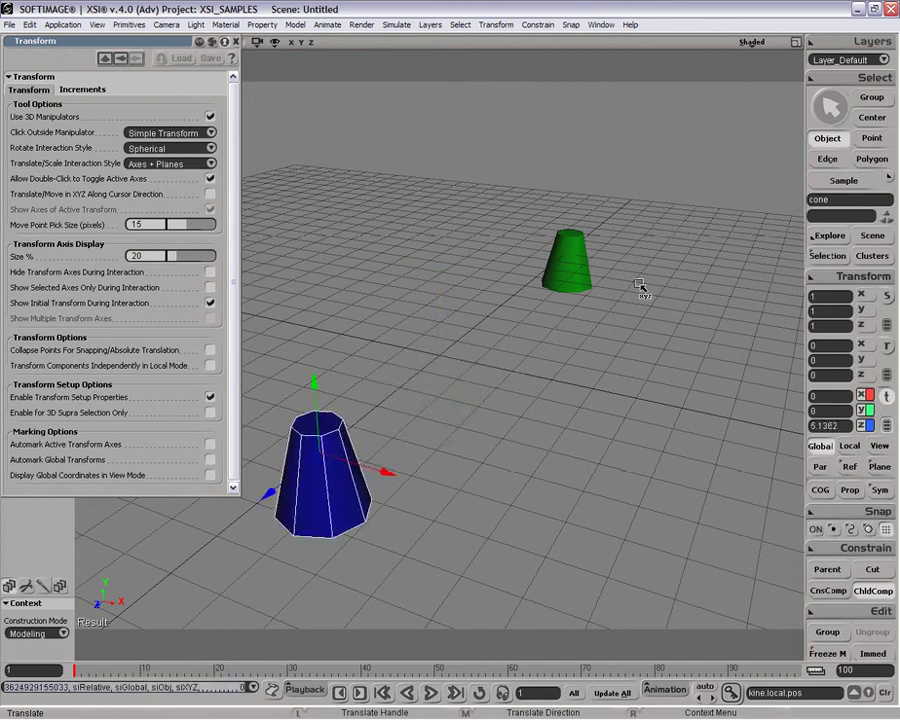
{"action": "key", "text": "ctrl+z"}
{"action": "left_click_drag", "start_coordinate": [735, 307], "coordinate": [555, 275]}
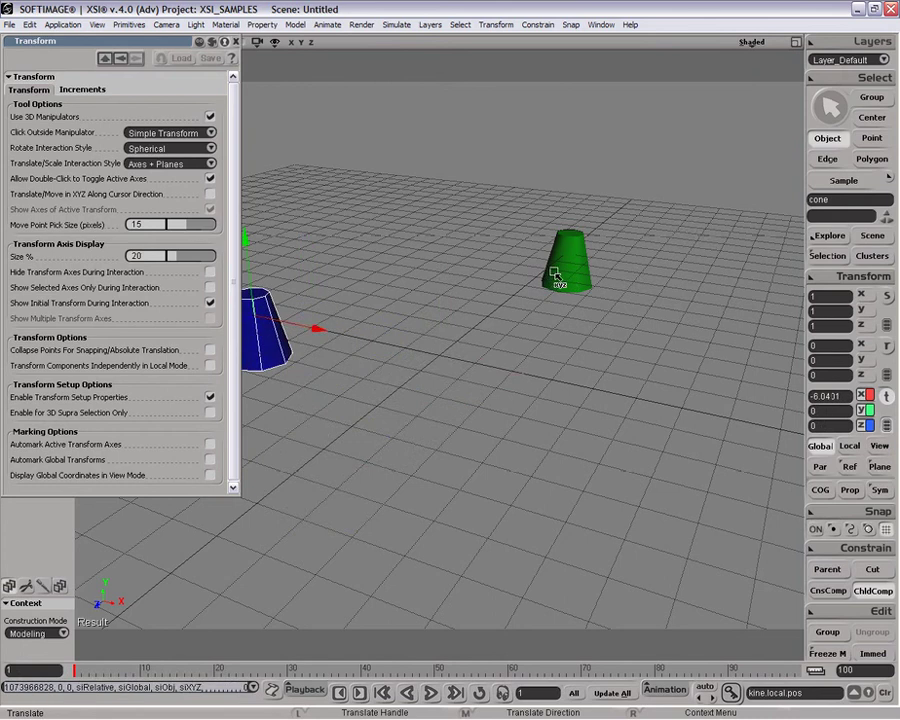
{"action": "key", "text": "ctrl+z"}
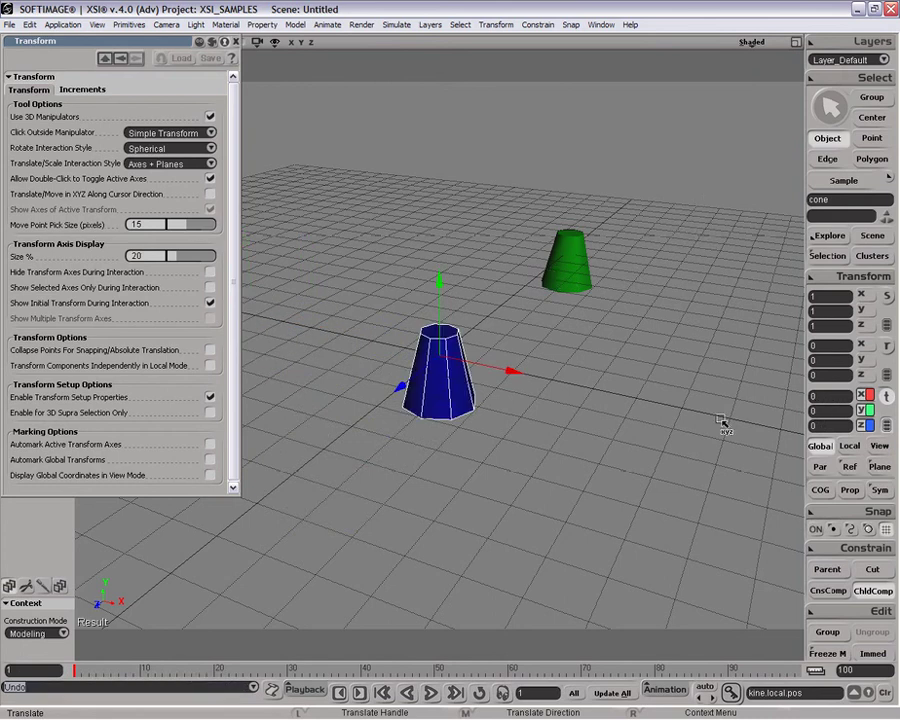
Step: Try moving the blue cone about 5.8 up and 4.4 down in Y and 4.7 in Z, undoing each move
{"action": "left_click_drag", "start_coordinate": [720, 420], "coordinate": [720, 180]}
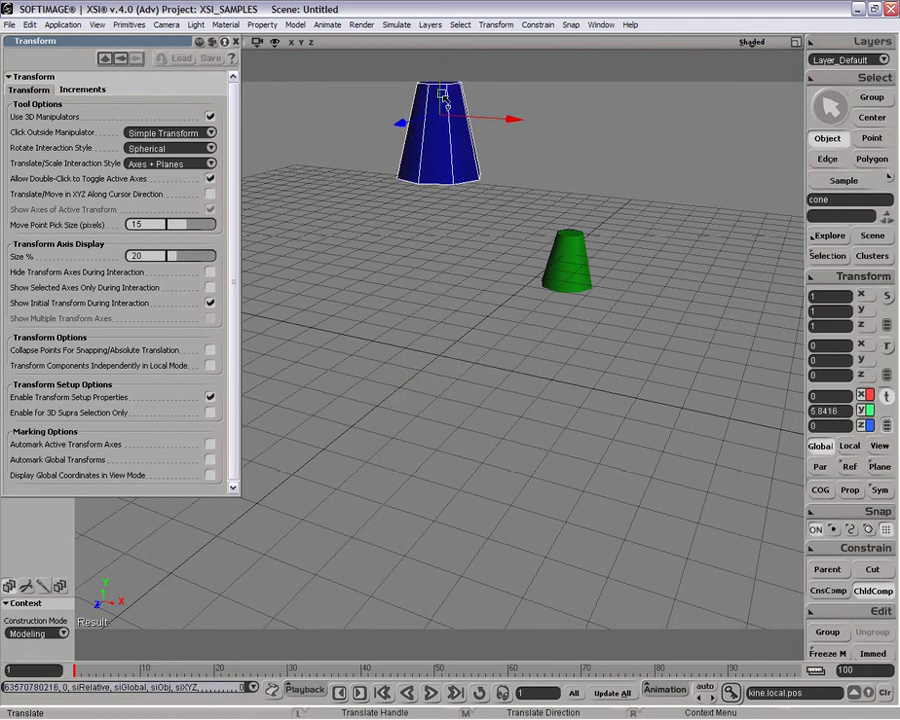
{"action": "key", "text": "ctrl+z"}
{"action": "left_click_drag", "start_coordinate": [740, 196], "coordinate": [643, 318]}
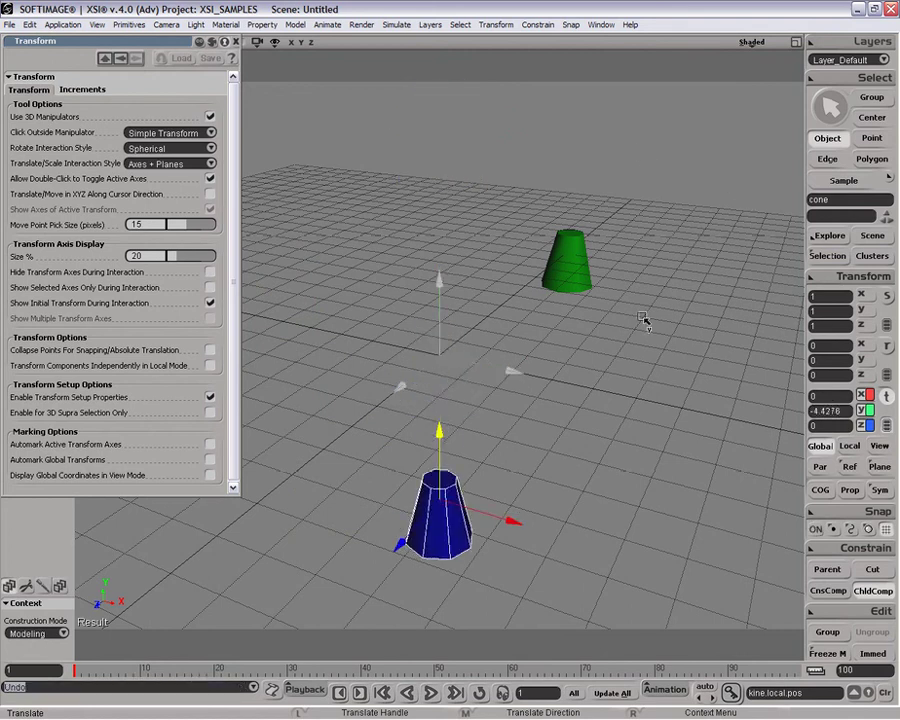
{"action": "middle_click_drag", "start_coordinate": [643, 318], "coordinate": [643, 318]}
{"action": "key", "text": "ctrl+z"}
{"action": "middle_click_drag", "start_coordinate": [723, 215], "coordinate": [619, 311]}
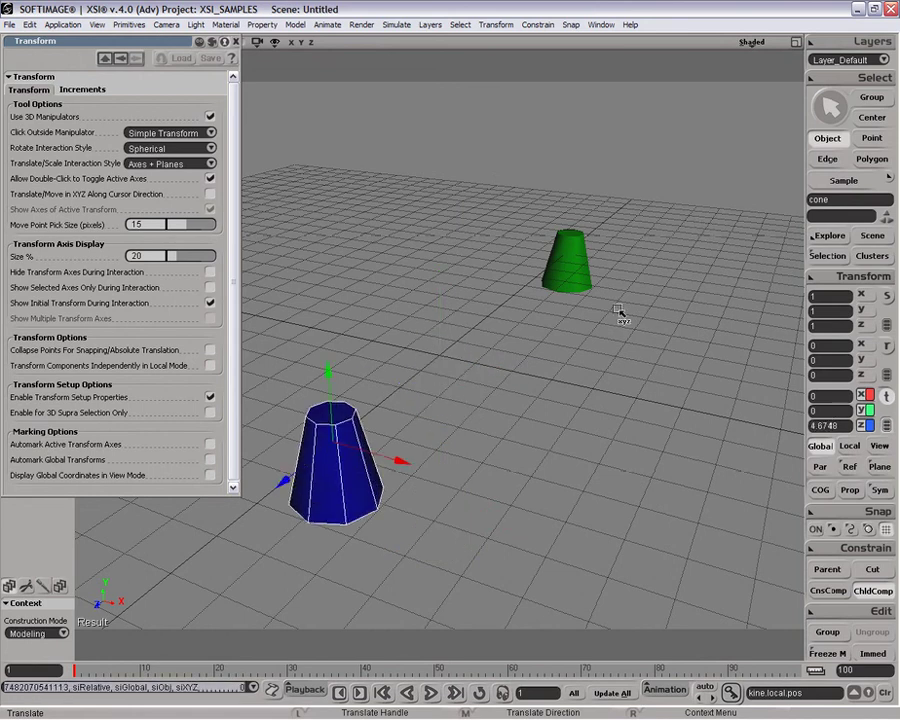
{"action": "key", "text": "ctrl+z"}
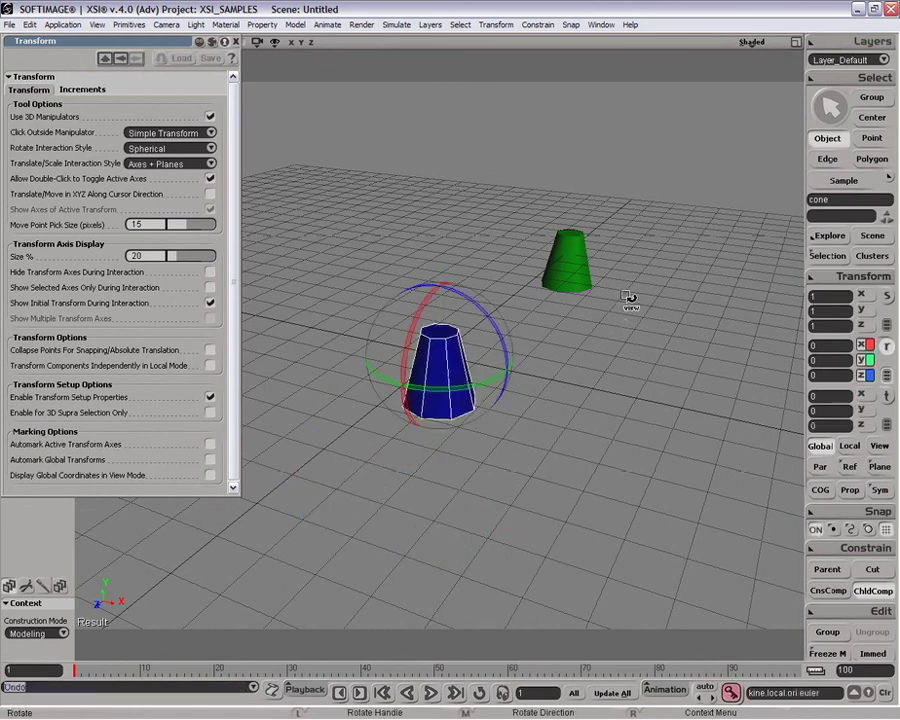
Step: Return to object selection, keep Rotate Interaction Style on Spherical, and set Click Outside Manipulator to SI3D-style Transform
{"action": "key", "text": "r"}
{"action": "key", "text": "space"}
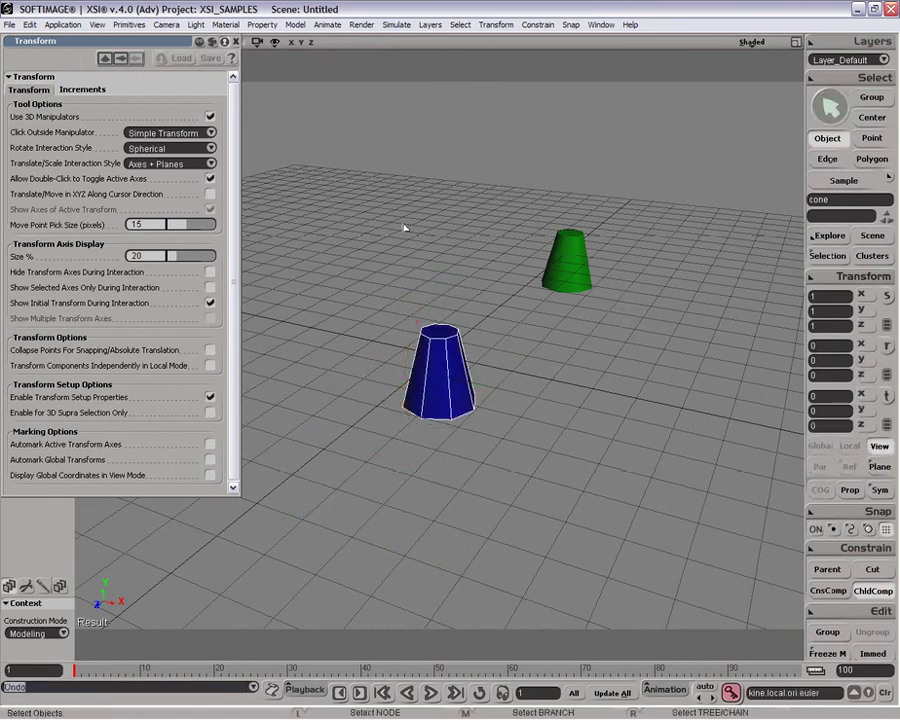
{"action": "left_click", "coordinate": [185, 148]}
{"action": "left_click", "coordinate": [185, 147]}
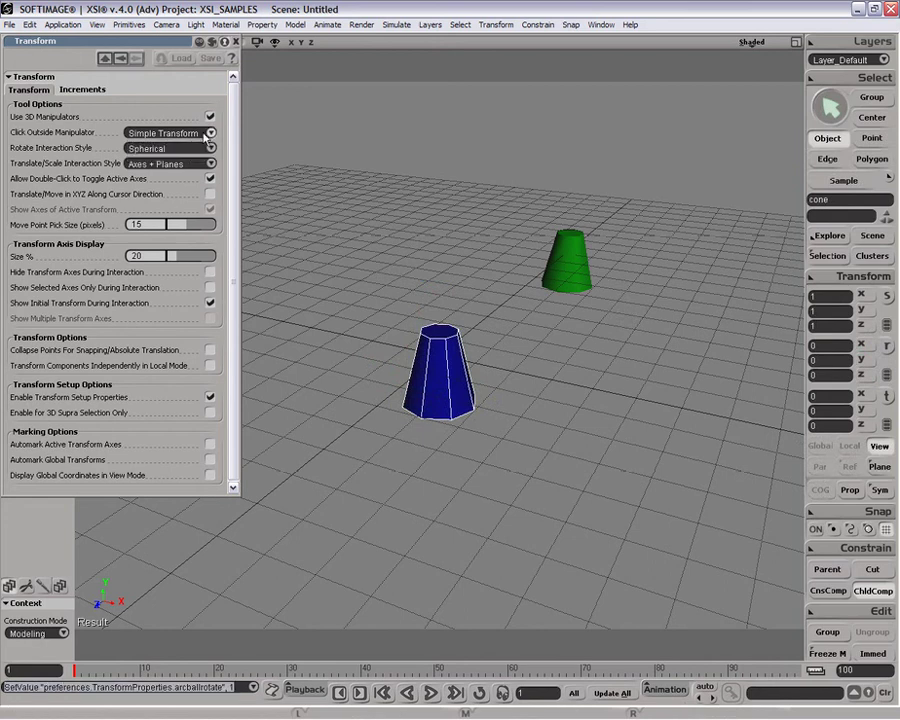
{"action": "left_click", "coordinate": [204, 133]}
{"action": "left_click", "coordinate": [198, 141]}
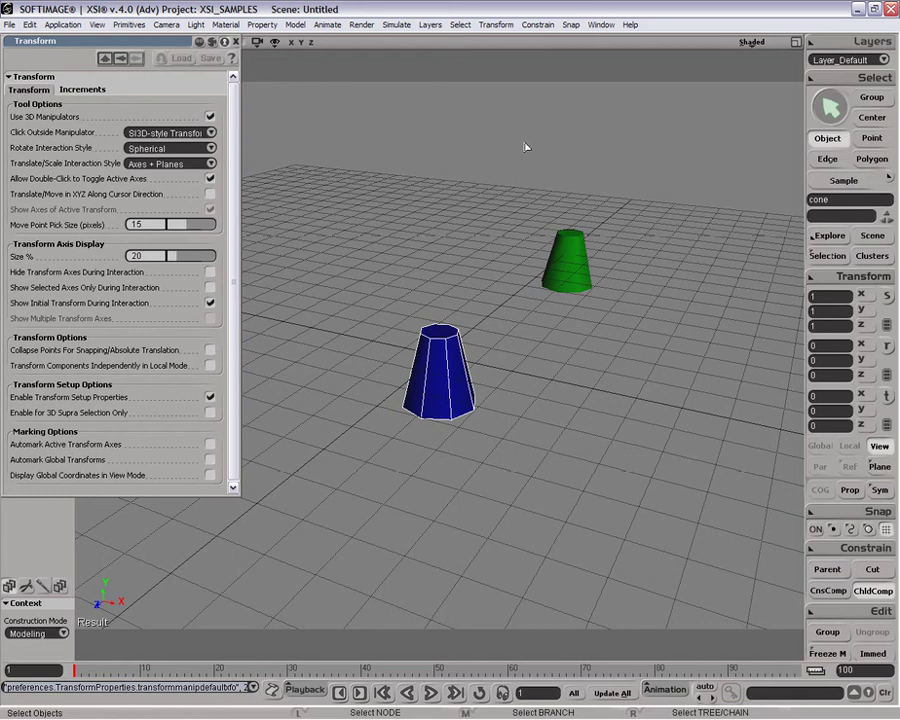
Step: Try translating the blue cone in X and Y with the SI3D-style behaviour active, and undo the moves
{"action": "key", "text": "v"}
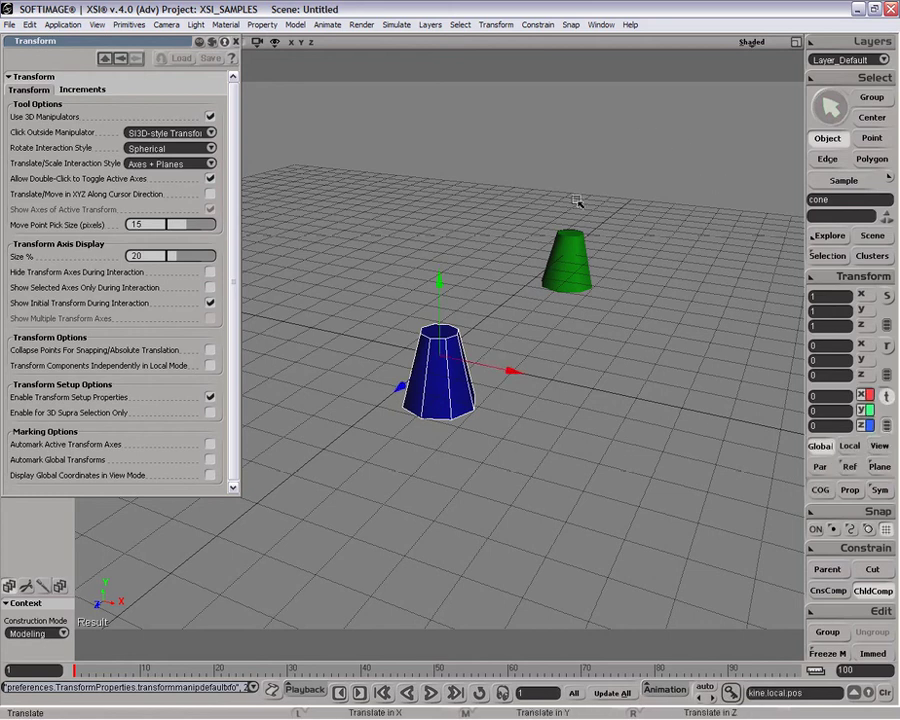
{"action": "left_click_drag", "start_coordinate": [547, 171], "coordinate": [650, 182]}
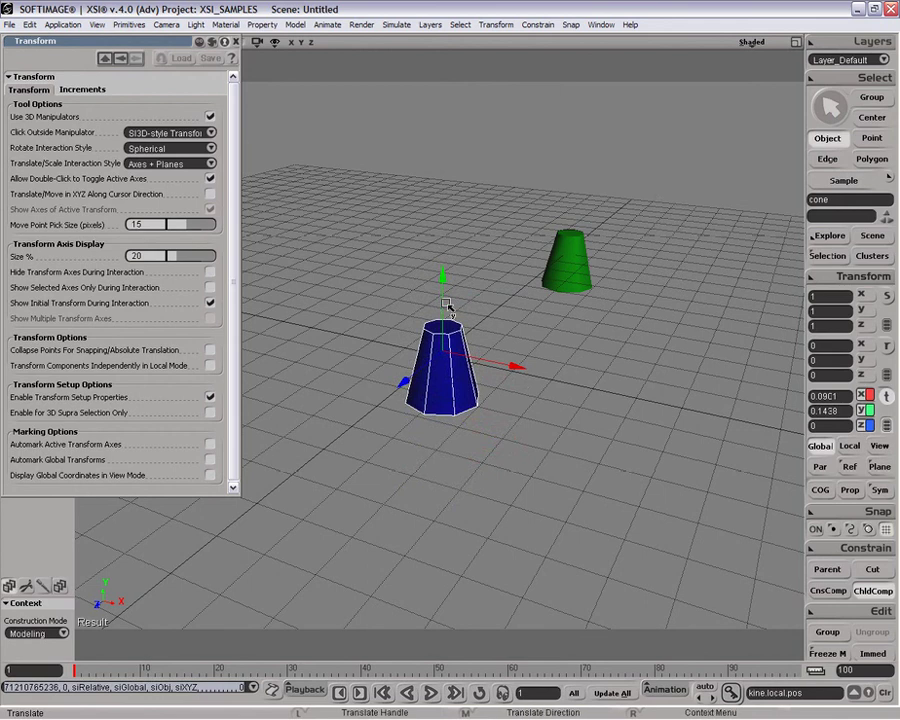
{"action": "left_click_drag", "start_coordinate": [448, 305], "coordinate": [480, 330]}
{"action": "key", "text": "ctrl+z"}
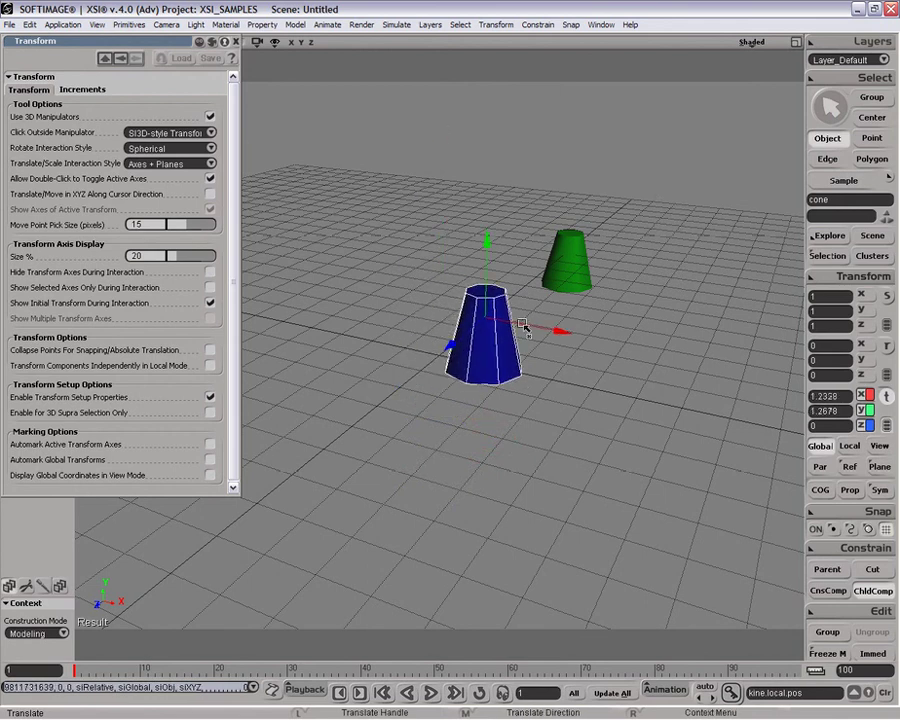
{"action": "key", "text": "ctrl+z"}
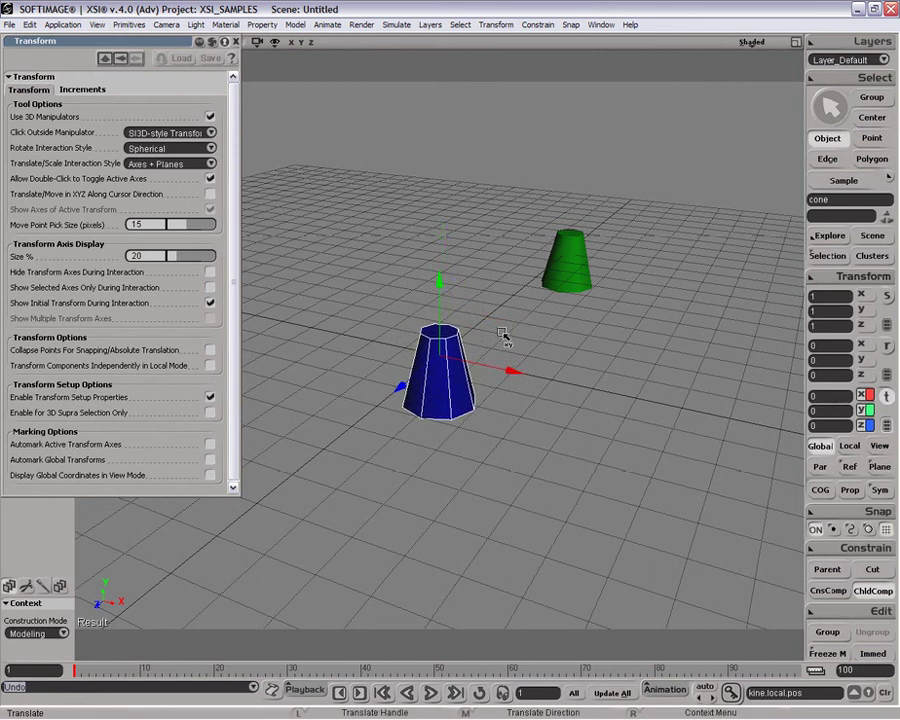
Step: Set Click Outside Manipulator to Select Tool and activate the Rotate tool for the blue cone
{"action": "left_click", "coordinate": [185, 132]}
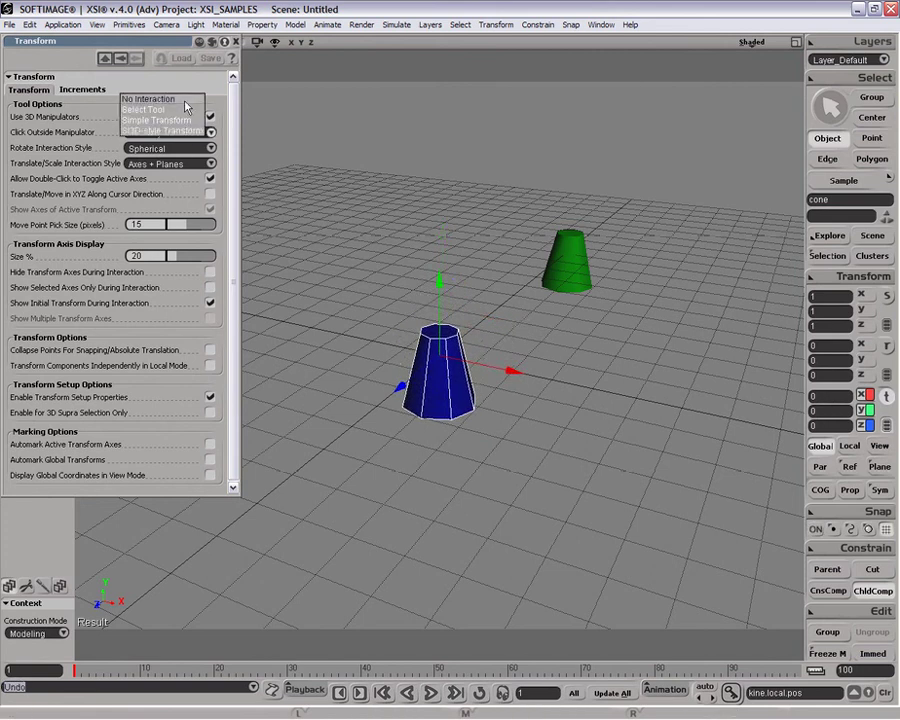
{"action": "left_click", "coordinate": [184, 110]}
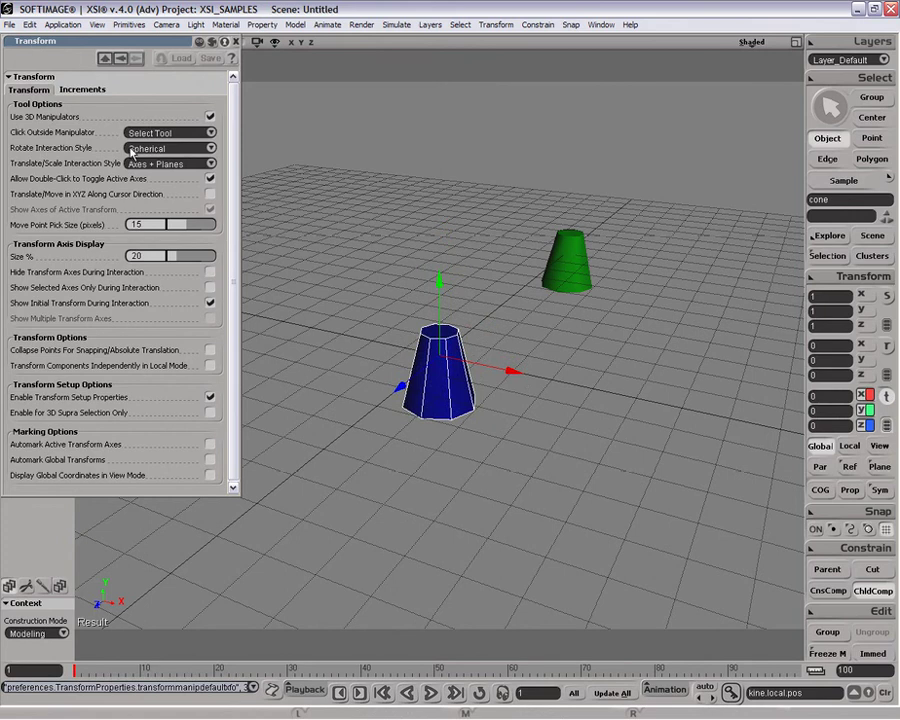
{"action": "key", "text": "c"}
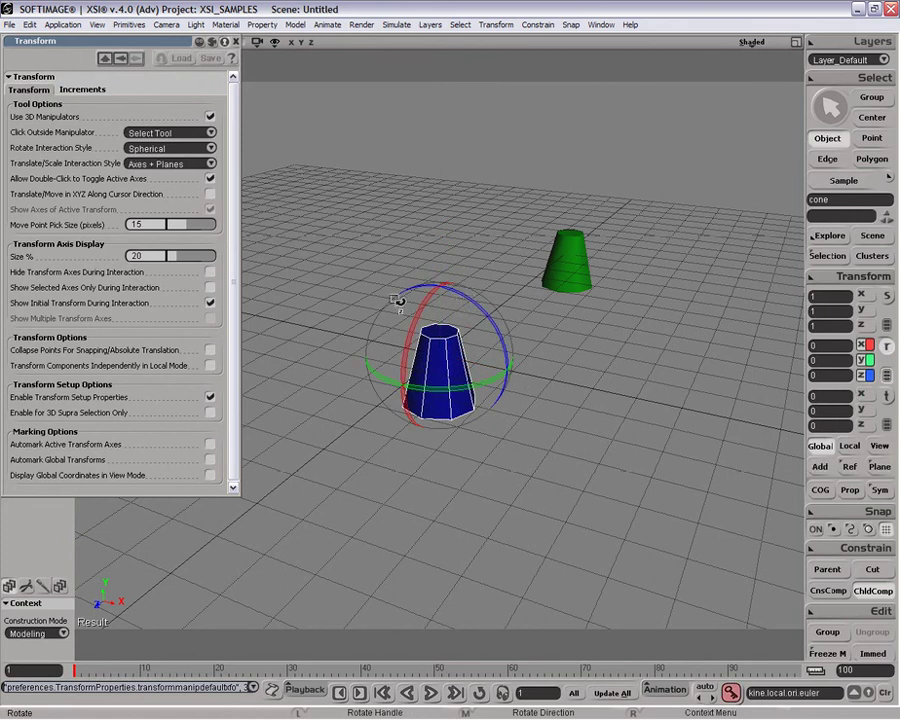
Step: Try rotating the blue cone about Z with its ring manipulator in the Spherical style, and undo the rotation
{"action": "key", "text": "p"}
{"action": "left_click_drag", "start_coordinate": [398, 300], "coordinate": [520, 354]}
{"action": "key", "text": "c"}
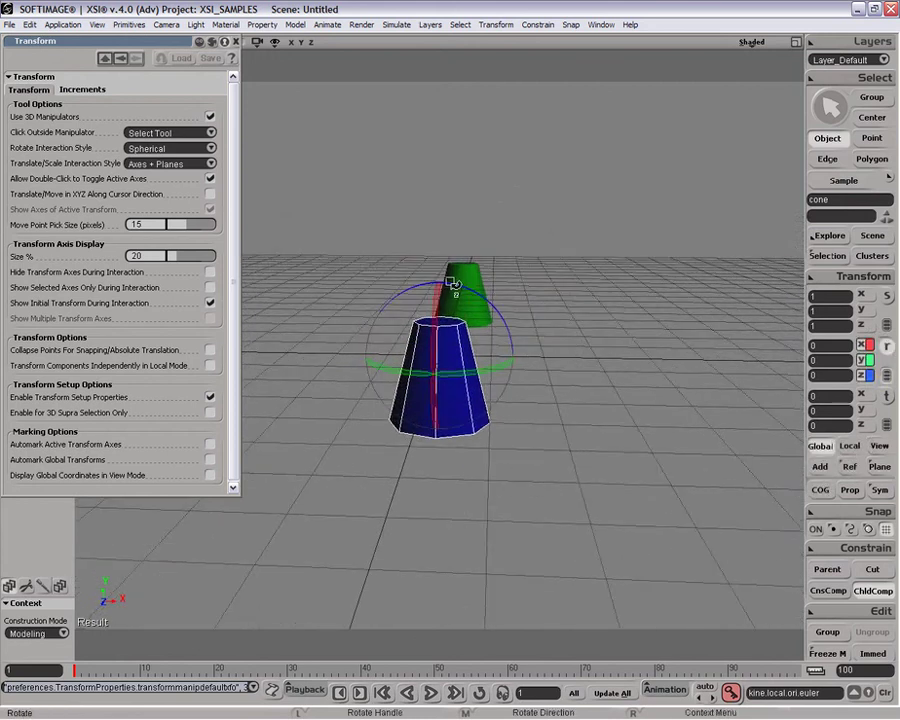
{"action": "mouse_move", "coordinate": [454, 285]}
{"action": "left_mouse_down"}
{"action": "mouse_move", "coordinate": [494, 306]}
{"action": "mouse_move", "coordinate": [507, 345]}
{"action": "mouse_move", "coordinate": [496, 406]}
{"action": "mouse_move", "coordinate": [460, 438]}
{"action": "mouse_move", "coordinate": [414, 438]}
{"action": "mouse_move", "coordinate": [378, 391]}
{"action": "mouse_move", "coordinate": [378, 313]}
{"action": "mouse_move", "coordinate": [428, 262]}
{"action": "mouse_move", "coordinate": [455, 268]}
{"action": "left_mouse_up"}
{"action": "key", "text": "ctrl+z"}
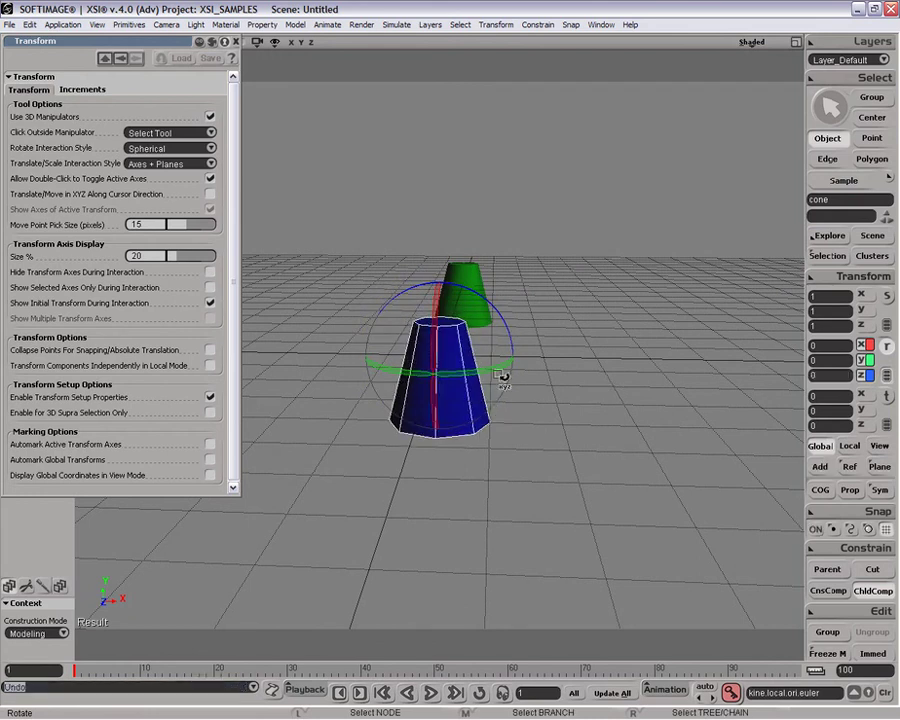
Step: Set Rotate Interaction Style to Linear and rotate the blue cone about 0.49 in X, undoing the other trial rotations
{"action": "left_click", "coordinate": [202, 153]}
{"action": "left_click", "coordinate": [150, 134]}
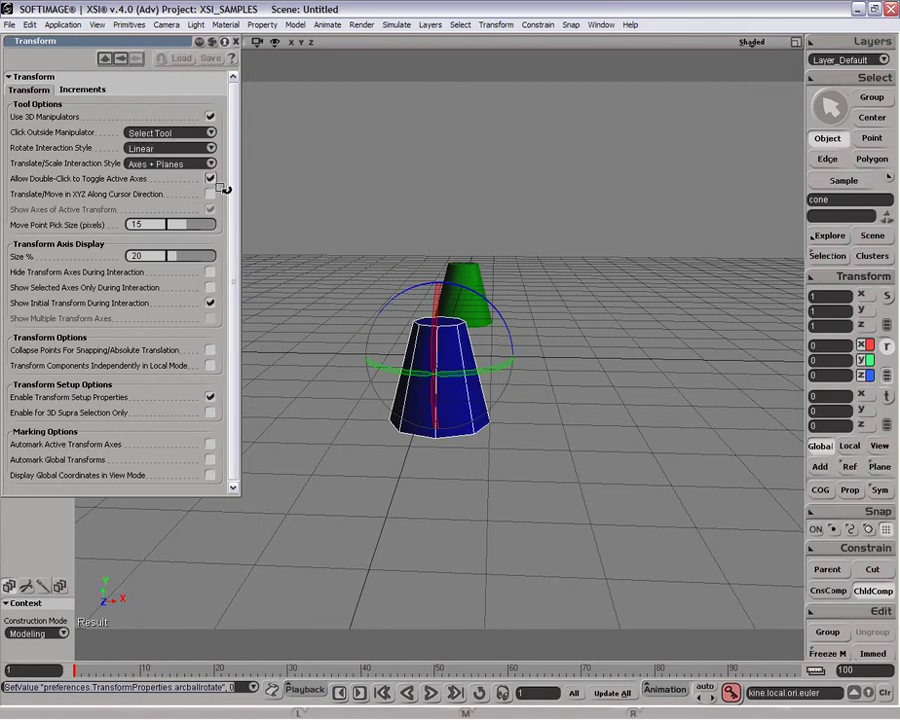
{"action": "left_click_drag", "start_coordinate": [436, 283], "coordinate": [440, 285]}
{"action": "left_click_drag", "start_coordinate": [512, 358], "coordinate": [355, 257]}
{"action": "left_click_drag", "start_coordinate": [636, 251], "coordinate": [521, 267]}
{"action": "key", "text": "ctrl+z"}
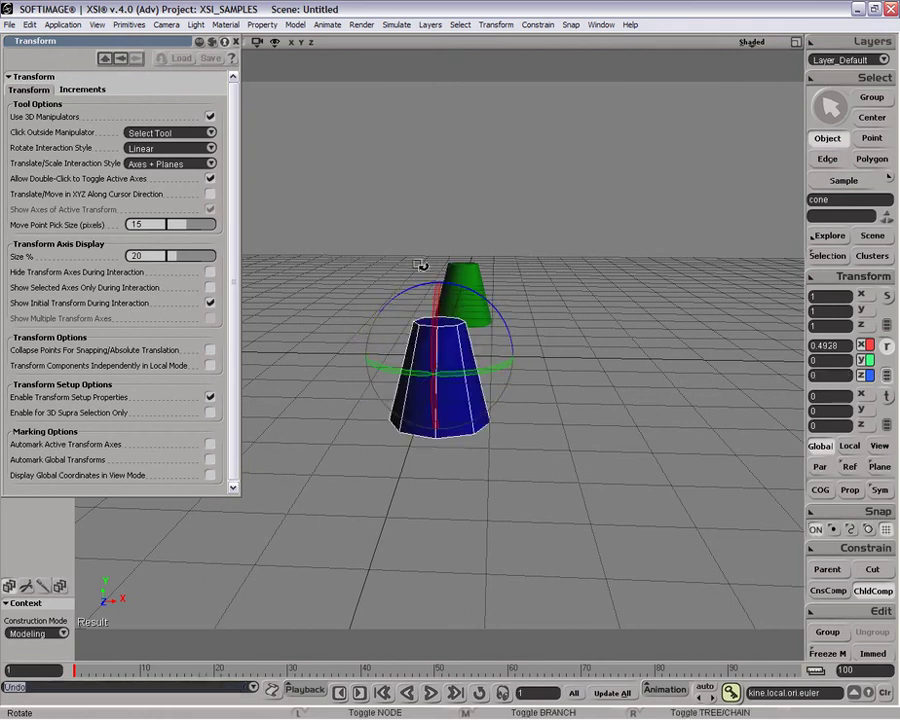
Step: Set Rotate Interaction Style to Spherical, try rotating the blue cone with its ring manipulator, and undo the rotation
{"action": "left_click", "coordinate": [190, 147]}
{"action": "left_click", "coordinate": [190, 136]}
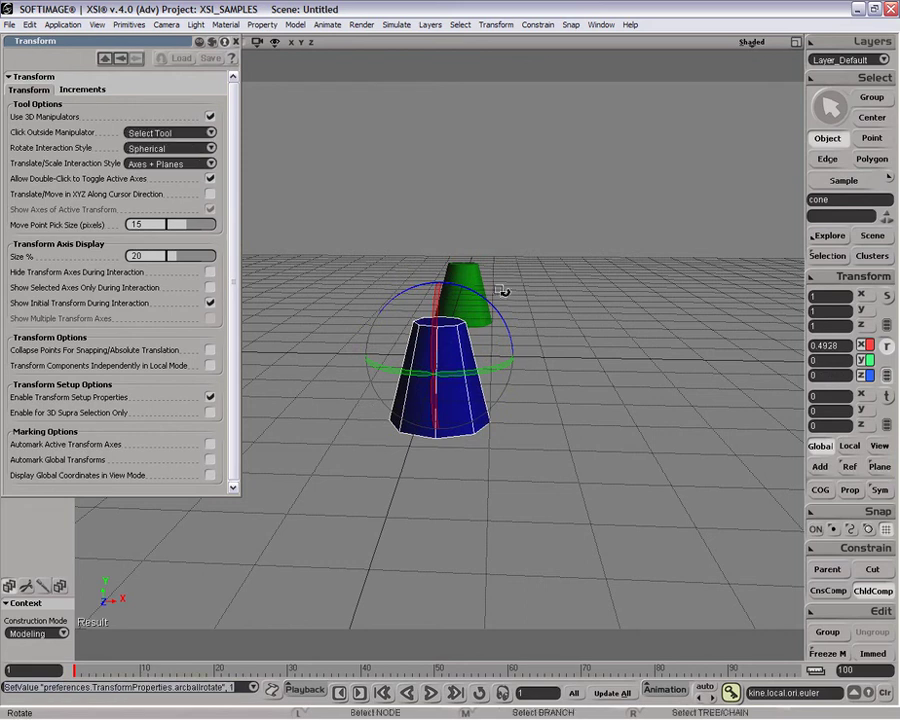
{"action": "left_click_drag", "start_coordinate": [474, 292], "coordinate": [506, 161]}
{"action": "key", "text": "ctrl+z"}
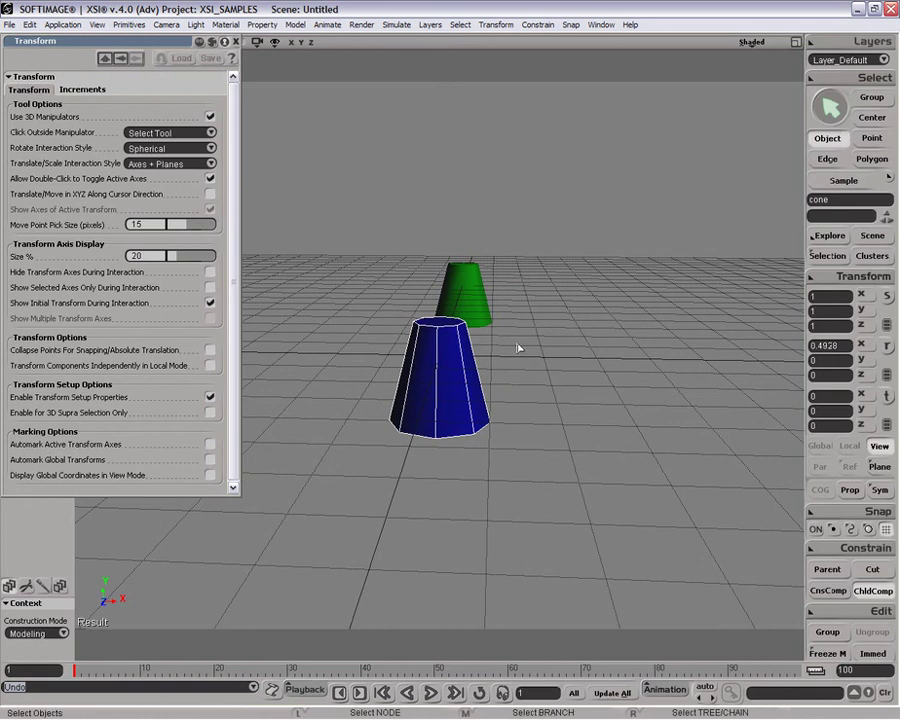
Step: Activate Translate with the Axes + Planes style, try moving the blue cone about 0.54 in X and 0.69 in Y, and undo the move
{"action": "left_click_drag", "start_coordinate": [533, 356], "coordinate": [321, 333]}
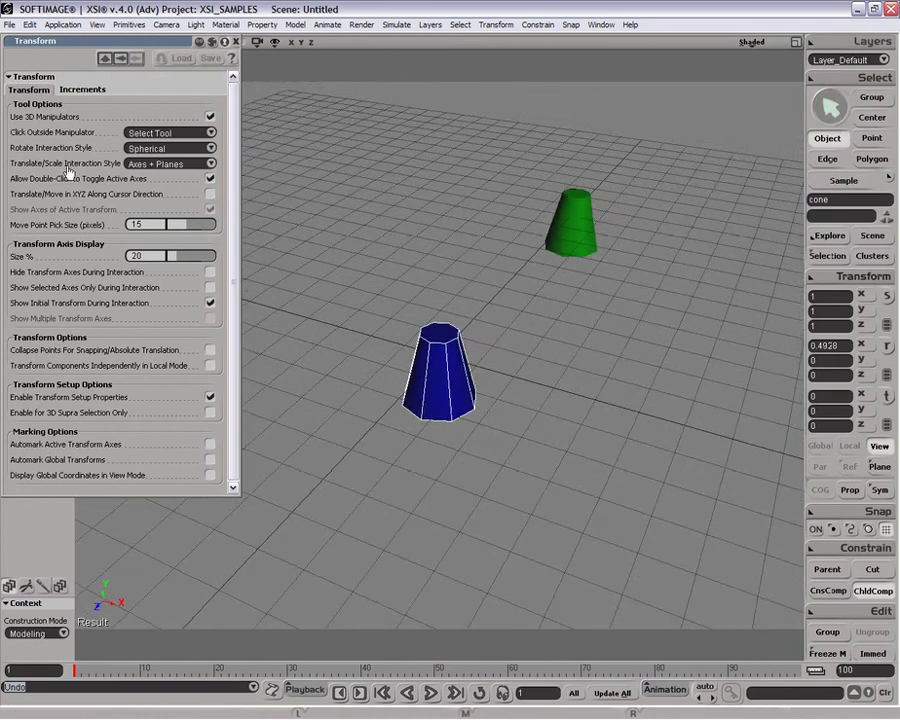
{"action": "key", "text": "v"}
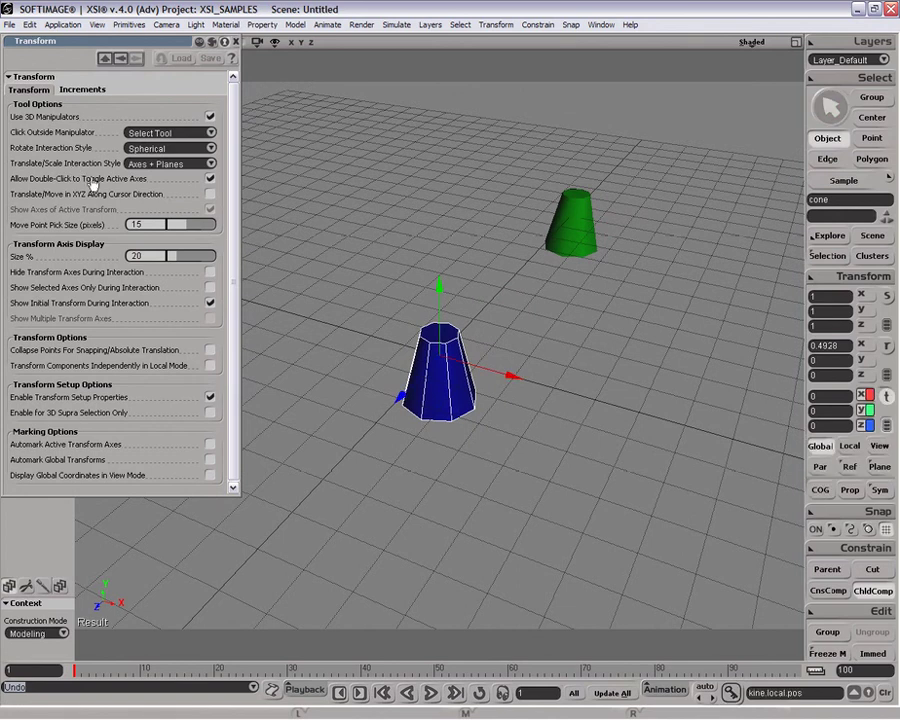
{"action": "left_click", "coordinate": [149, 166]}
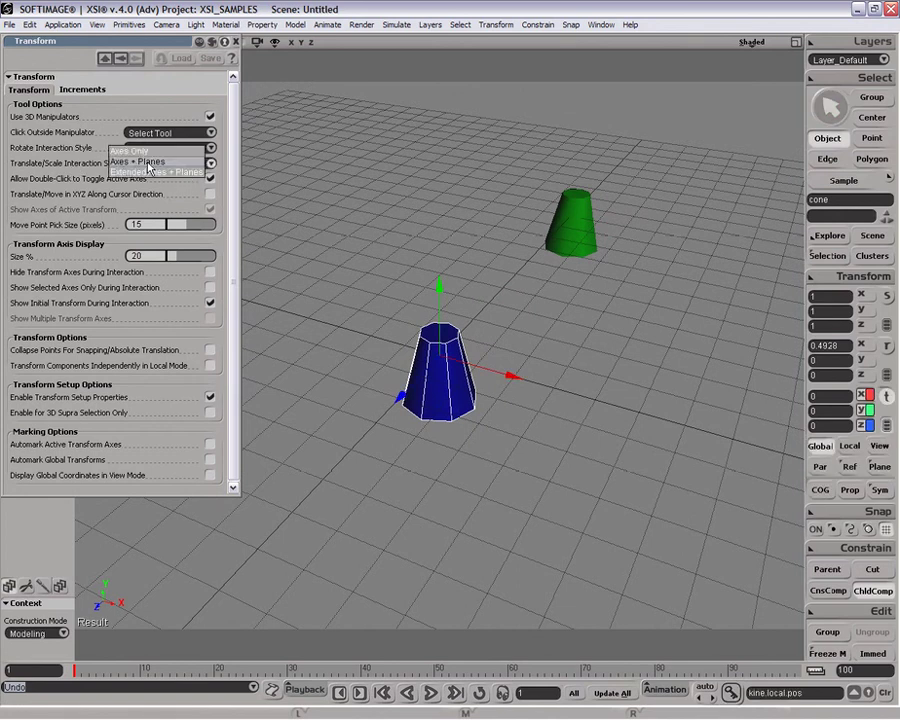
{"action": "left_click", "coordinate": [147, 163]}
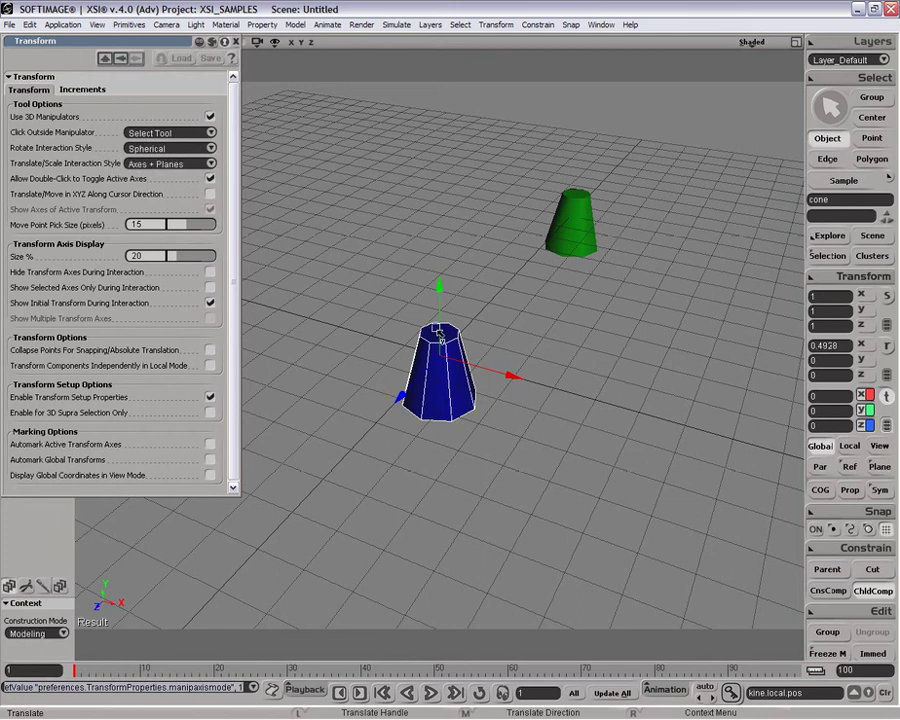
{"action": "left_click_drag", "start_coordinate": [478, 346], "coordinate": [498, 330]}
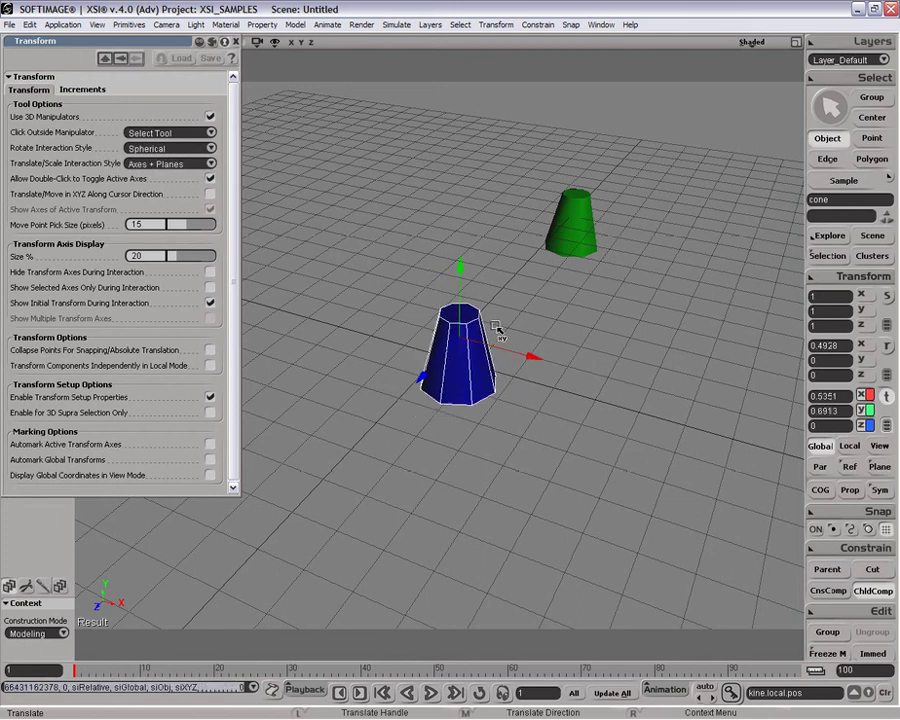
{"action": "key", "text": "ctrl+z"}
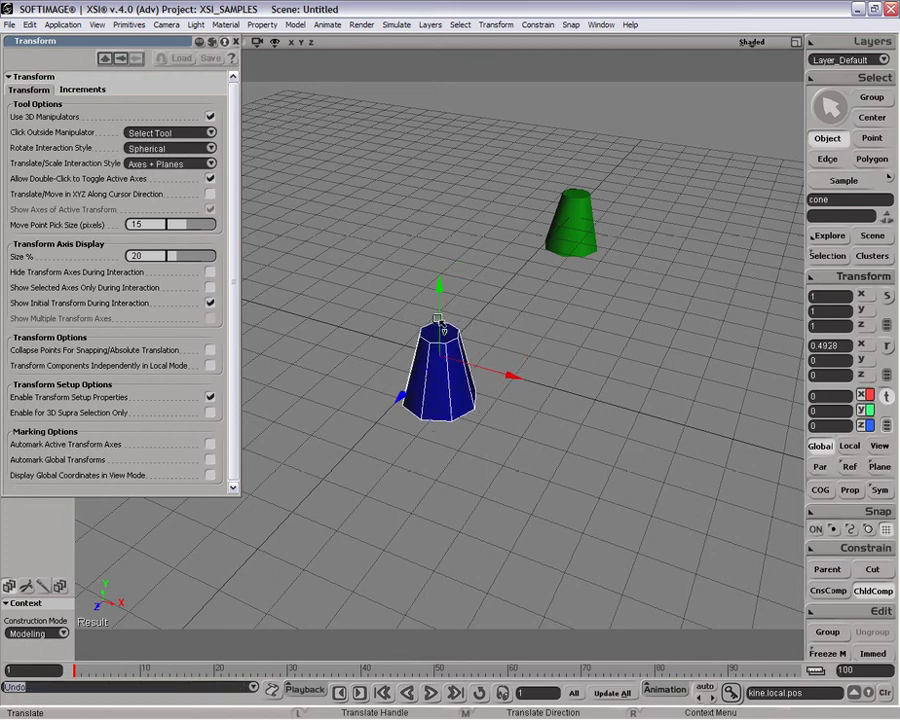
Step: Keep Rotate Interaction Style on Spherical and set Translate/Scale Interaction Style to Axes Only
{"action": "left_click", "coordinate": [156, 148]}
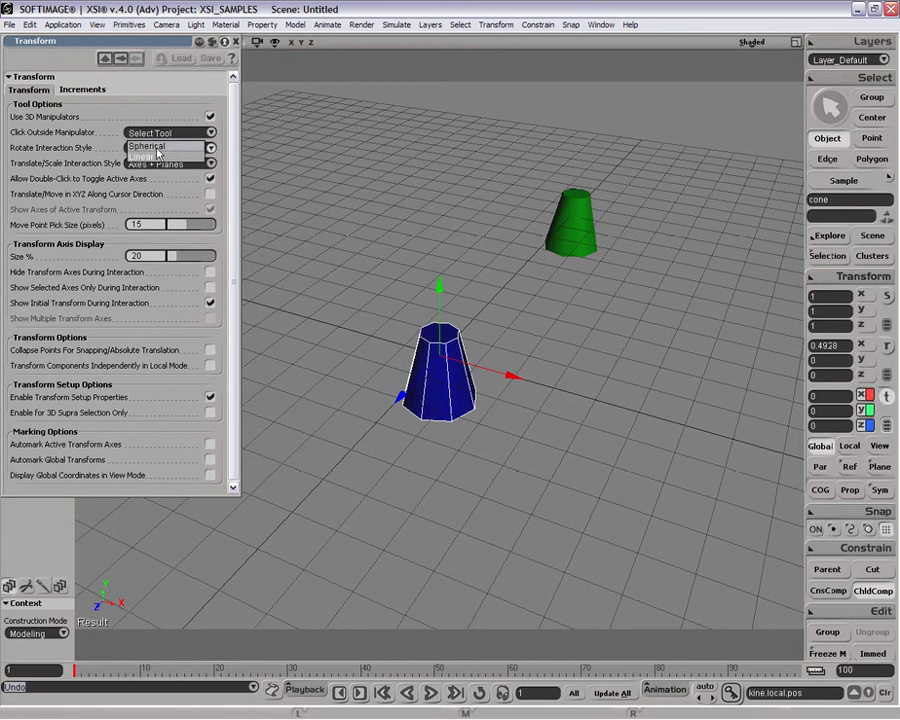
{"action": "left_click", "coordinate": [156, 148]}
{"action": "left_click", "coordinate": [181, 167]}
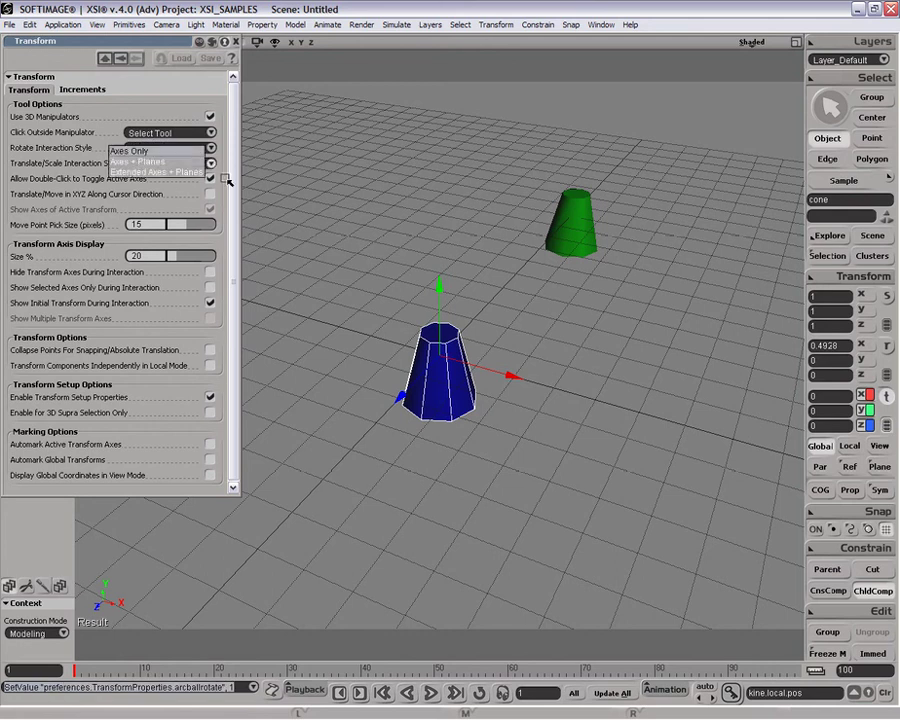
{"action": "left_click", "coordinate": [228, 182]}
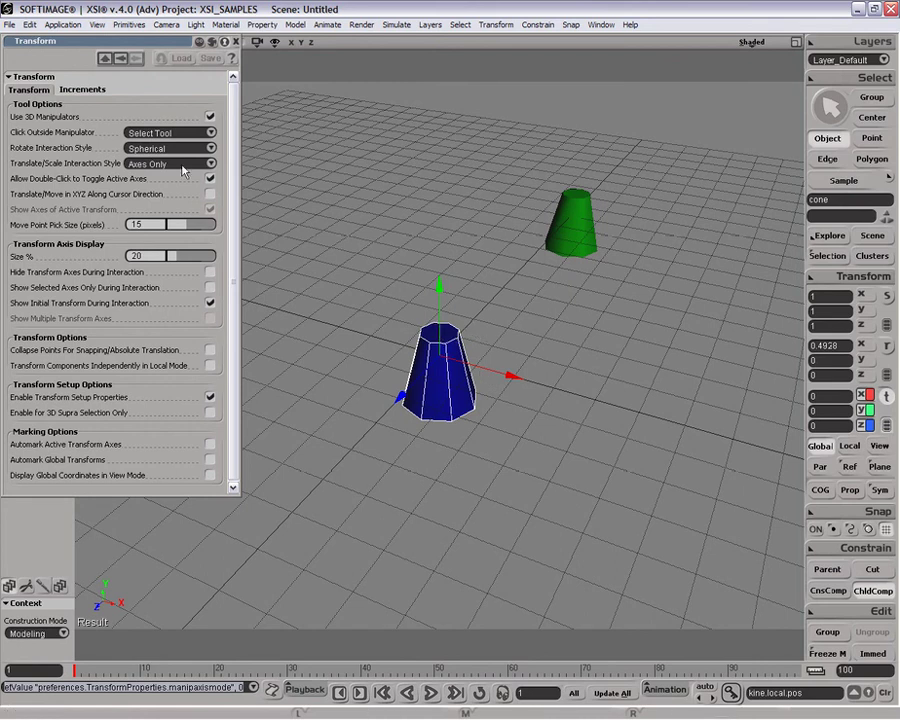
Step: Set Translate/Scale Interaction Style to Extended Axes + Planes
{"action": "left_click", "coordinate": [192, 163]}
{"action": "left_click", "coordinate": [184, 184]}
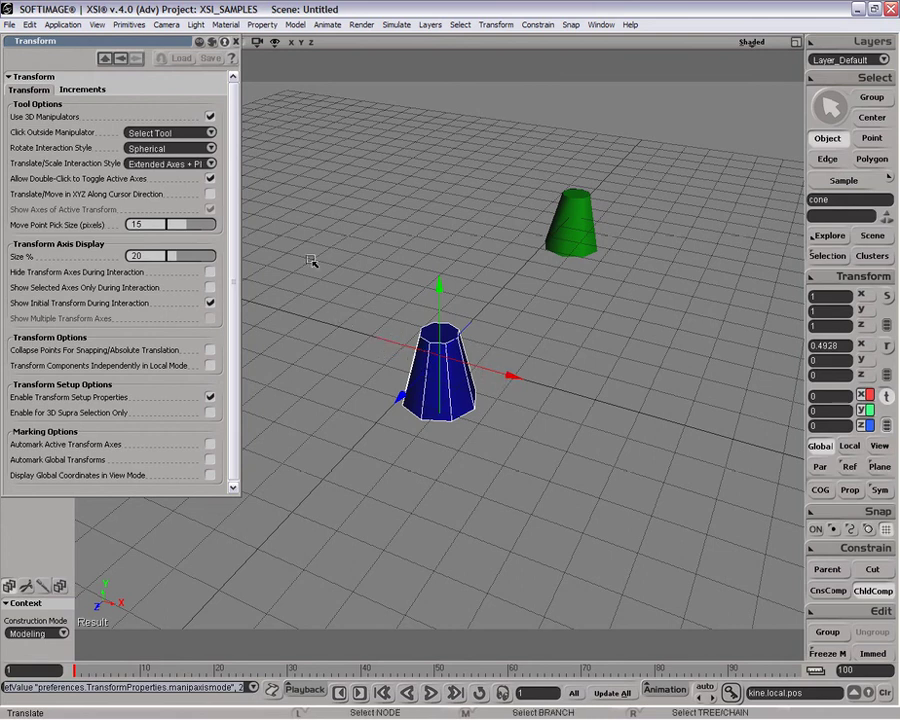
{"action": "left_click", "coordinate": [209, 163]}
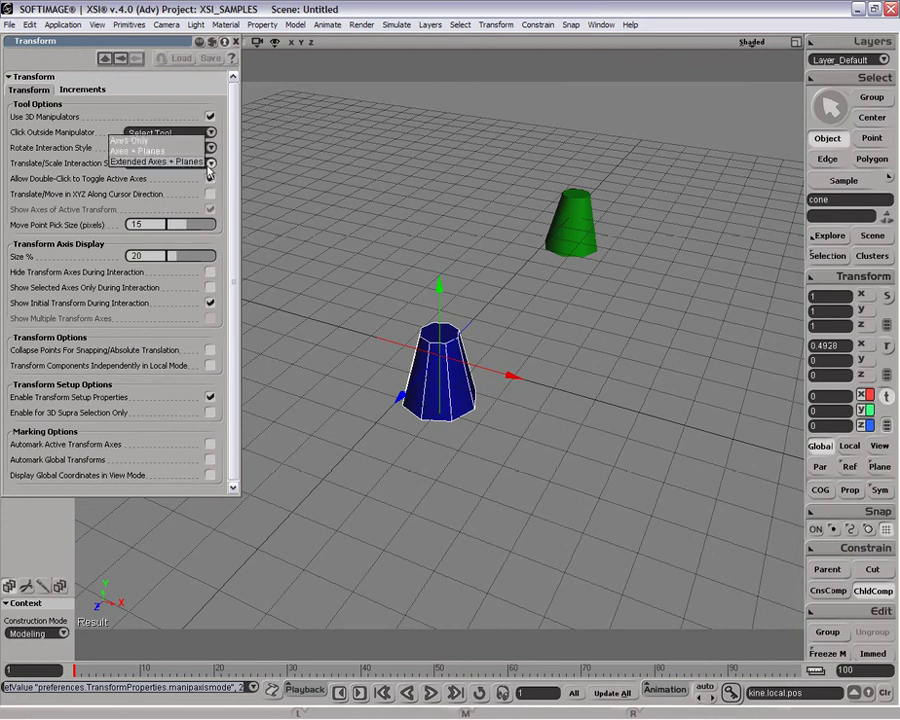
{"action": "left_click", "coordinate": [205, 162]}
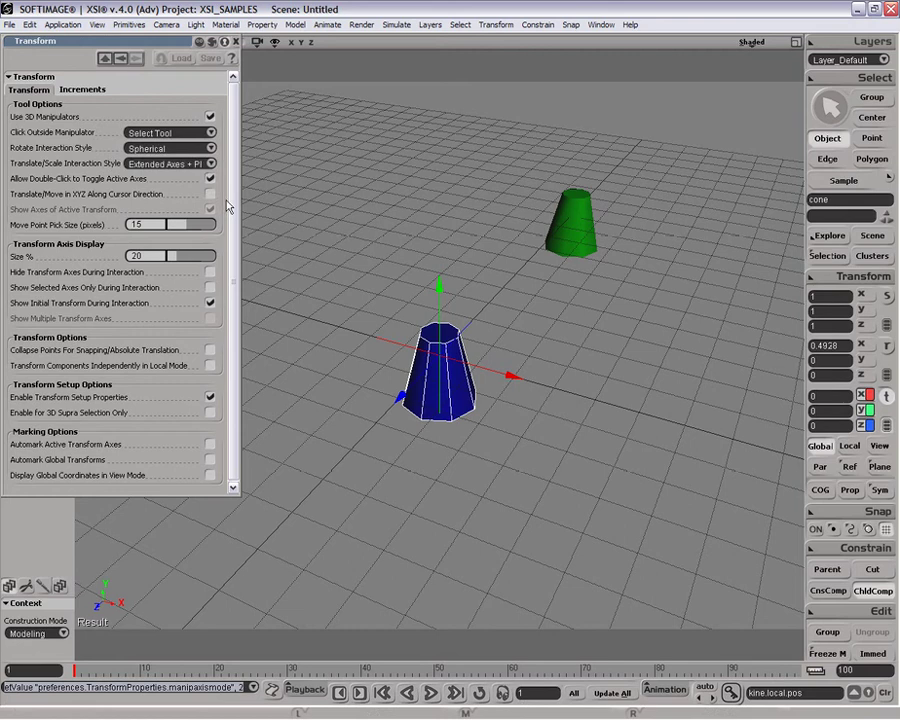